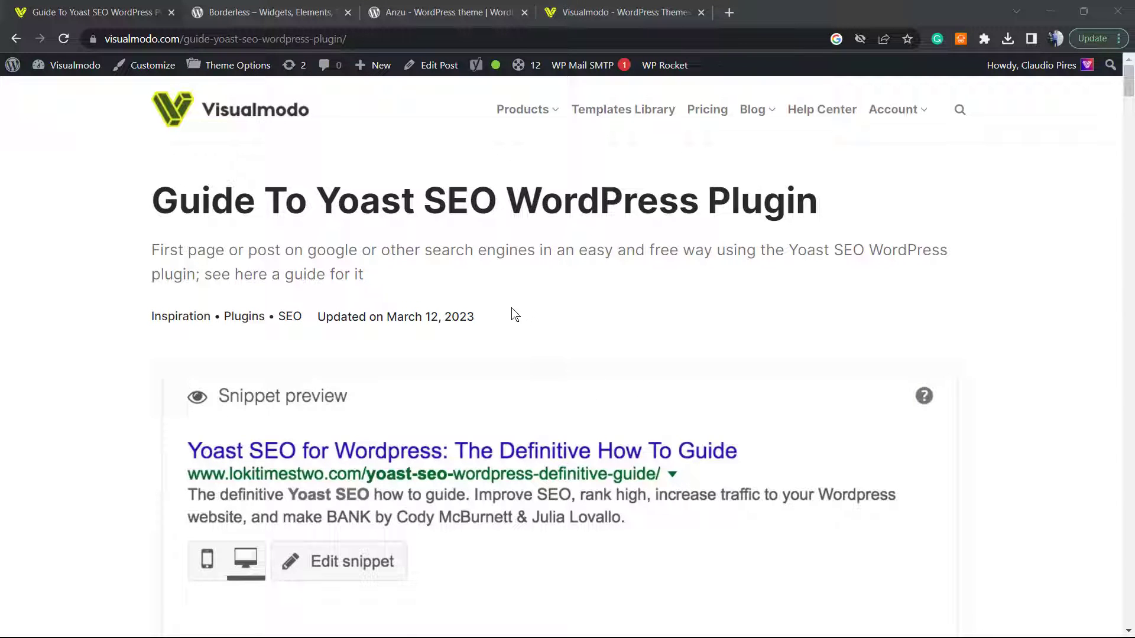
Open the Yoast SEO guide post in the block editor.
scroll(514, 315, down, 15)
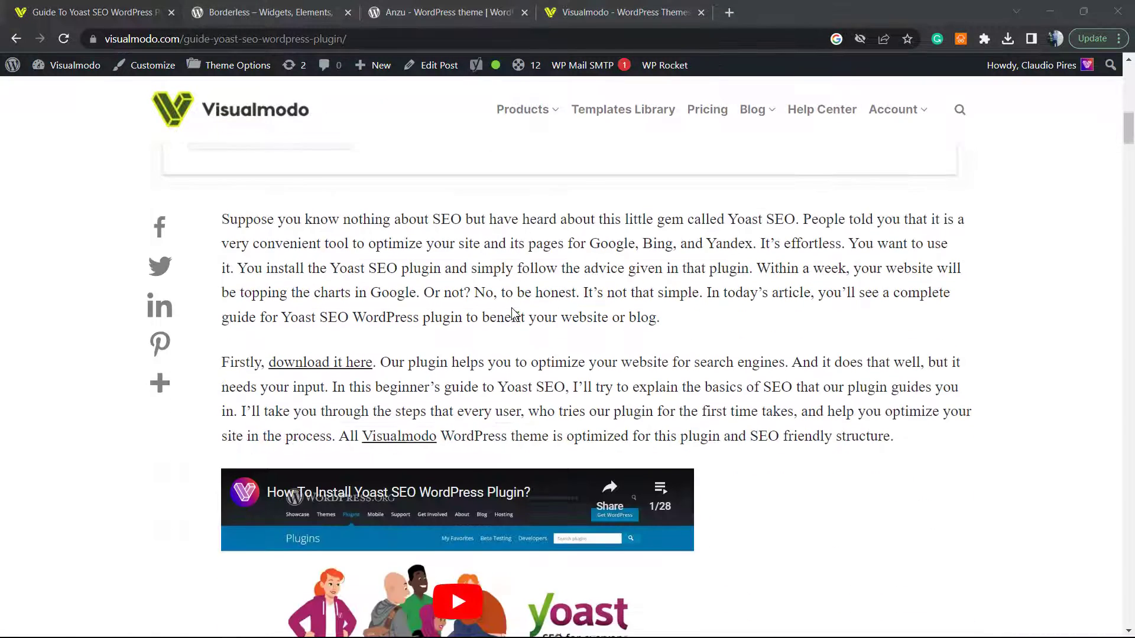
scroll(414, 319, down, 4)
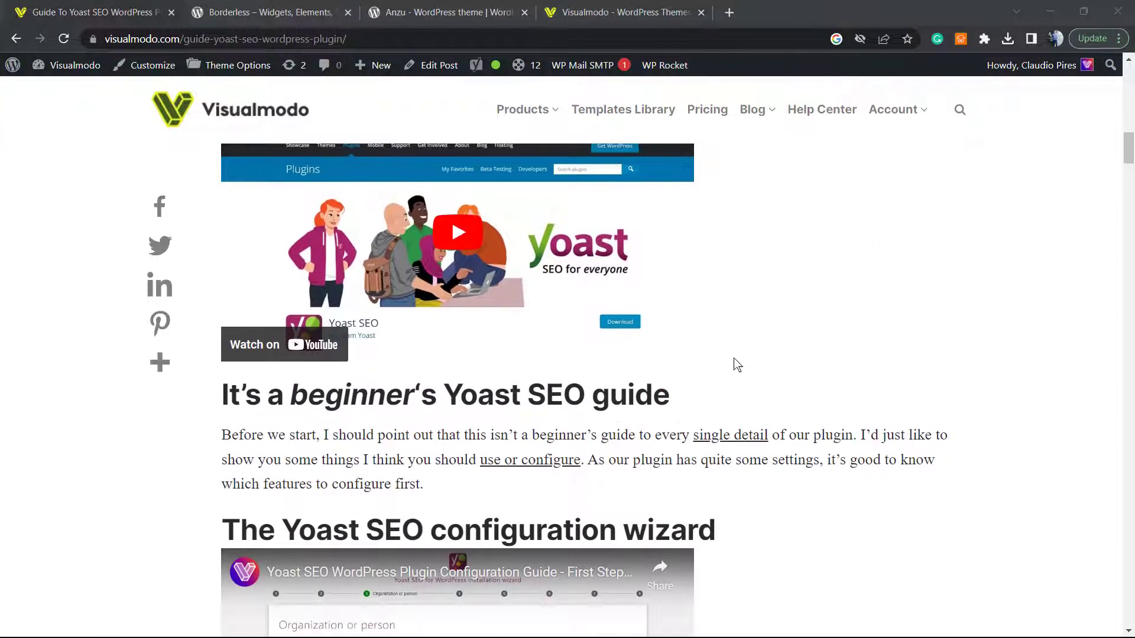
scroll(733, 317, up, 3)
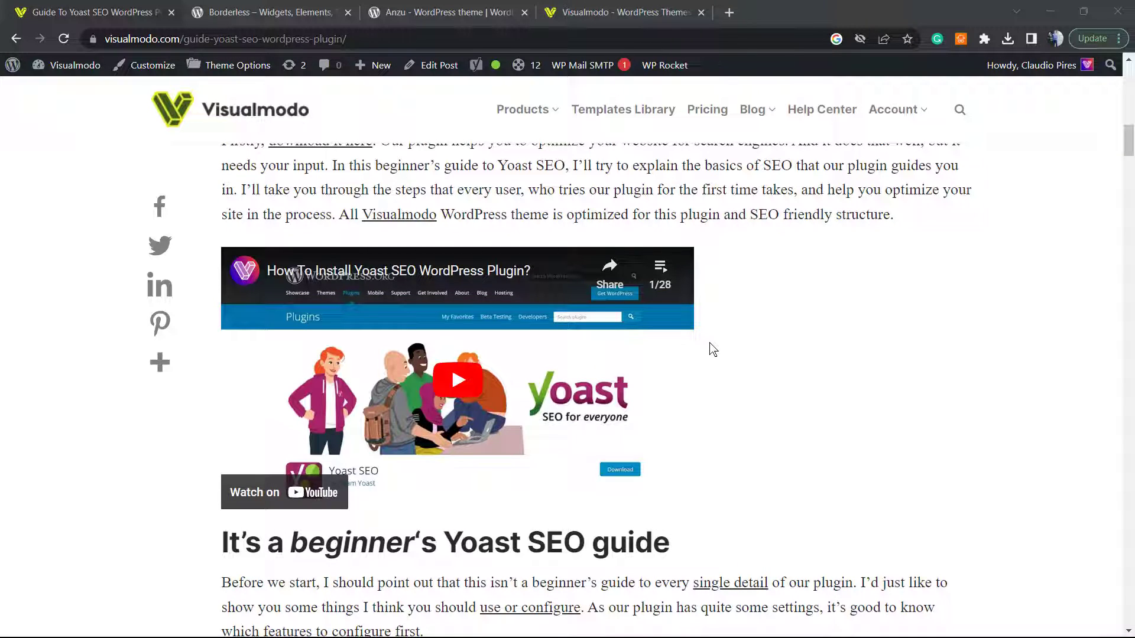
scroll(697, 357, up, 3)
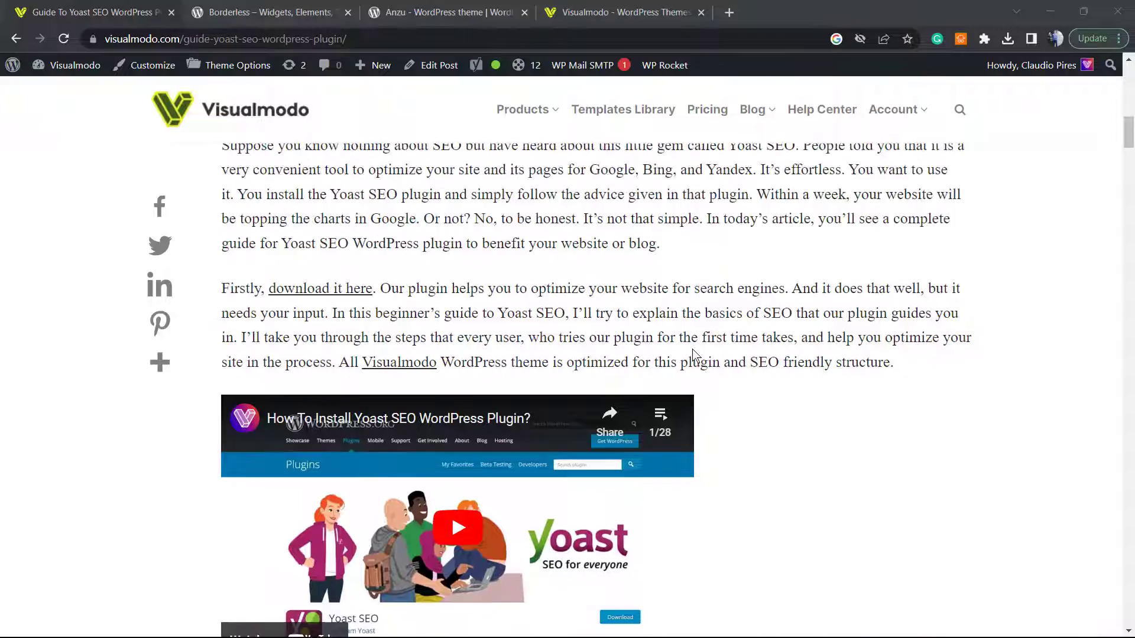
scroll(697, 356, down, 3)
scroll(651, 349, up, 3)
scroll(603, 341, down, 1)
scroll(597, 342, up, 3)
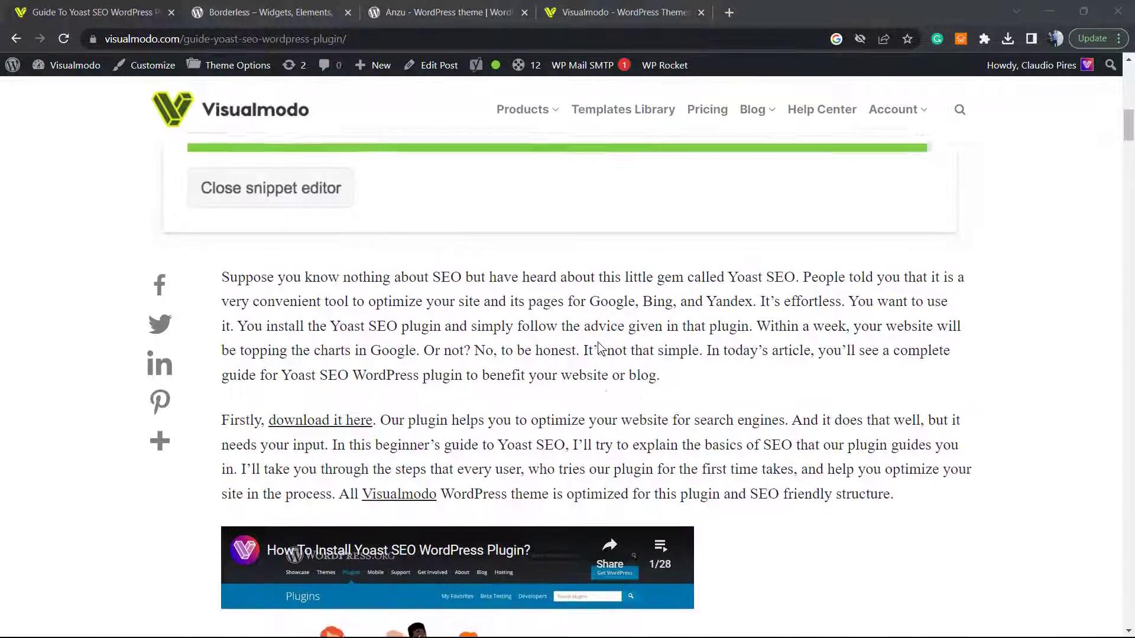
scroll(589, 340, down, 5)
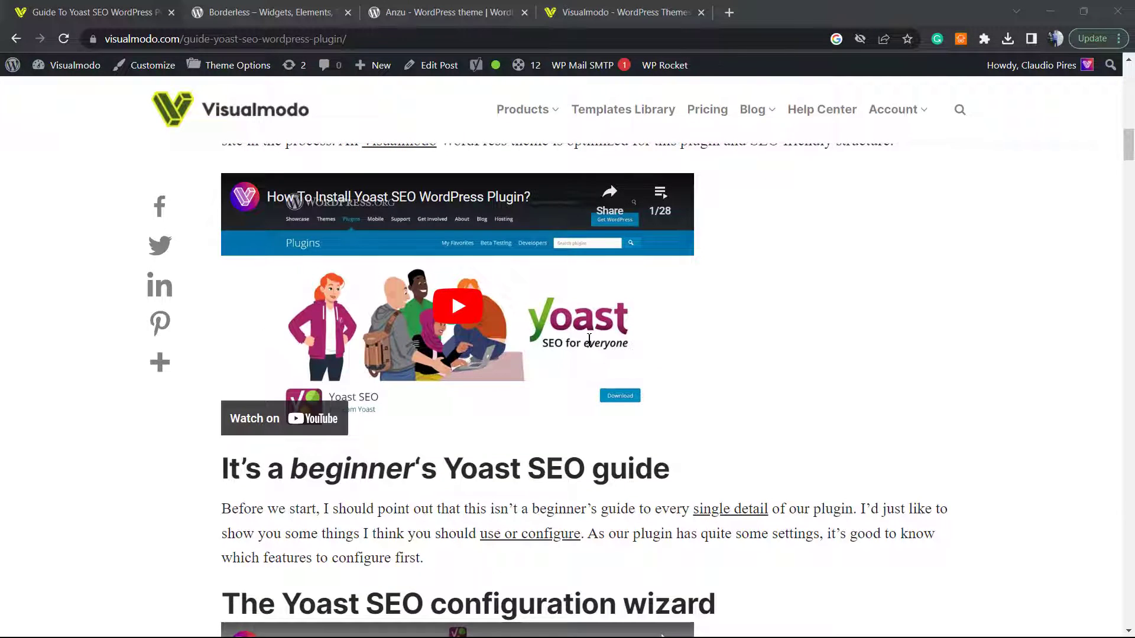
scroll(588, 340, down, 6)
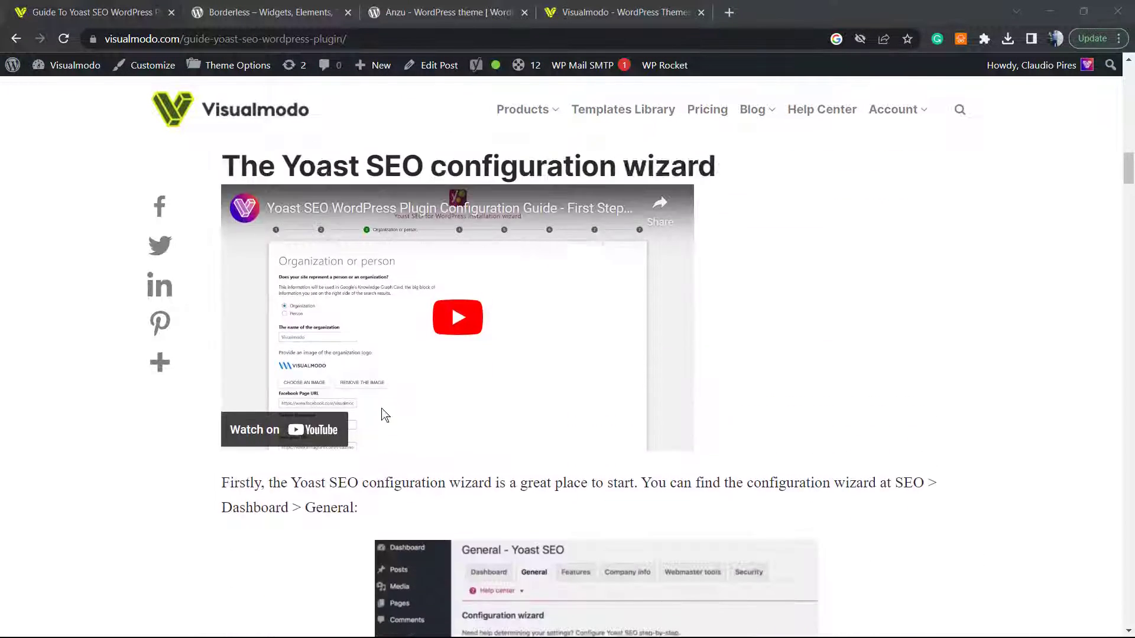
scroll(384, 414, up, 8)
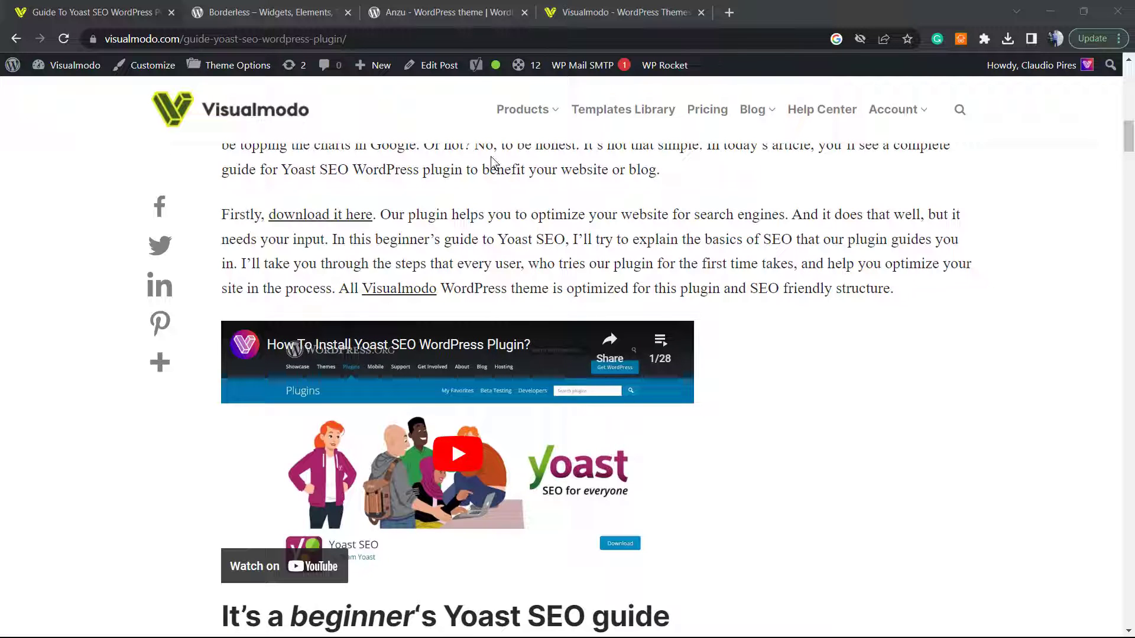
click(434, 68)
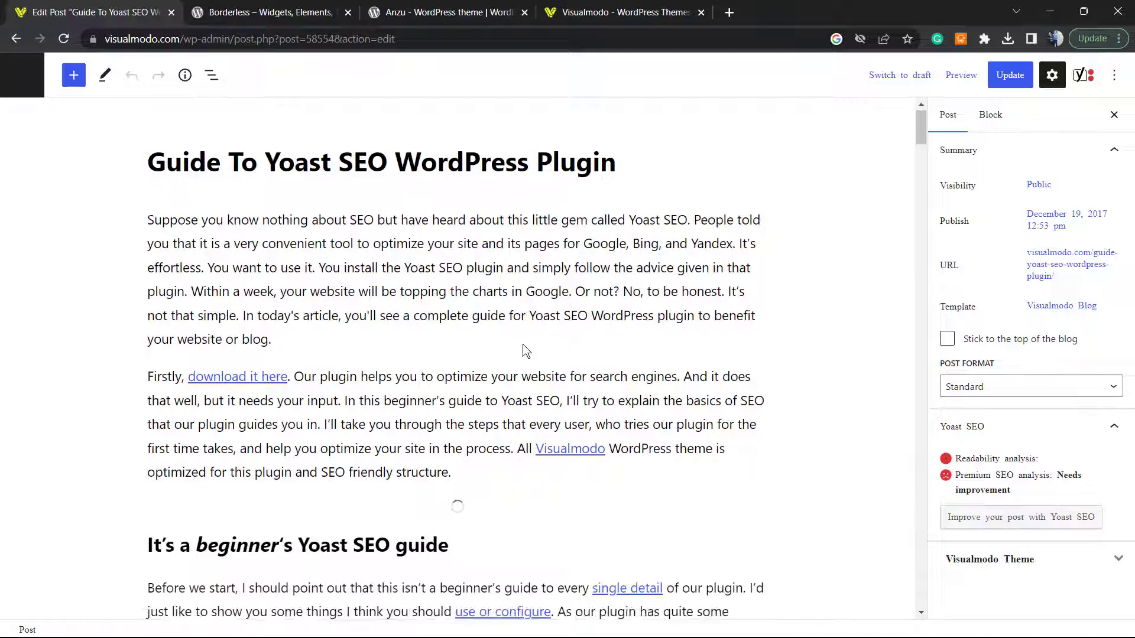
Set the YouTube embed block's alignment to Align center.
scroll(523, 345, down, 2)
scroll(477, 318, up, 1)
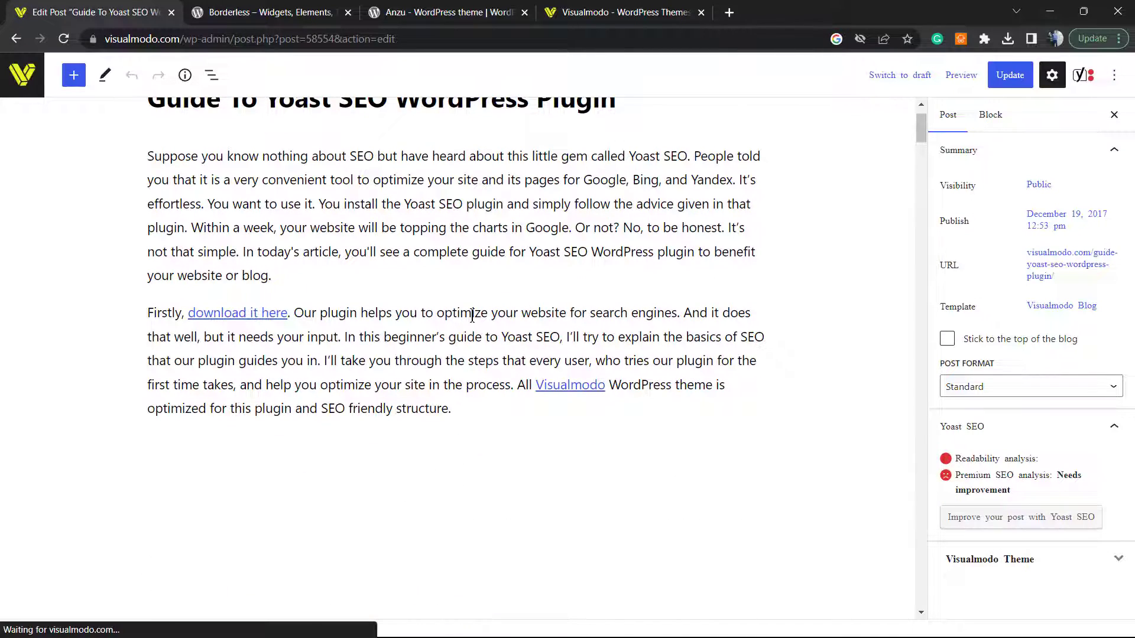
scroll(465, 326, down, 2)
scroll(465, 325, down, 1)
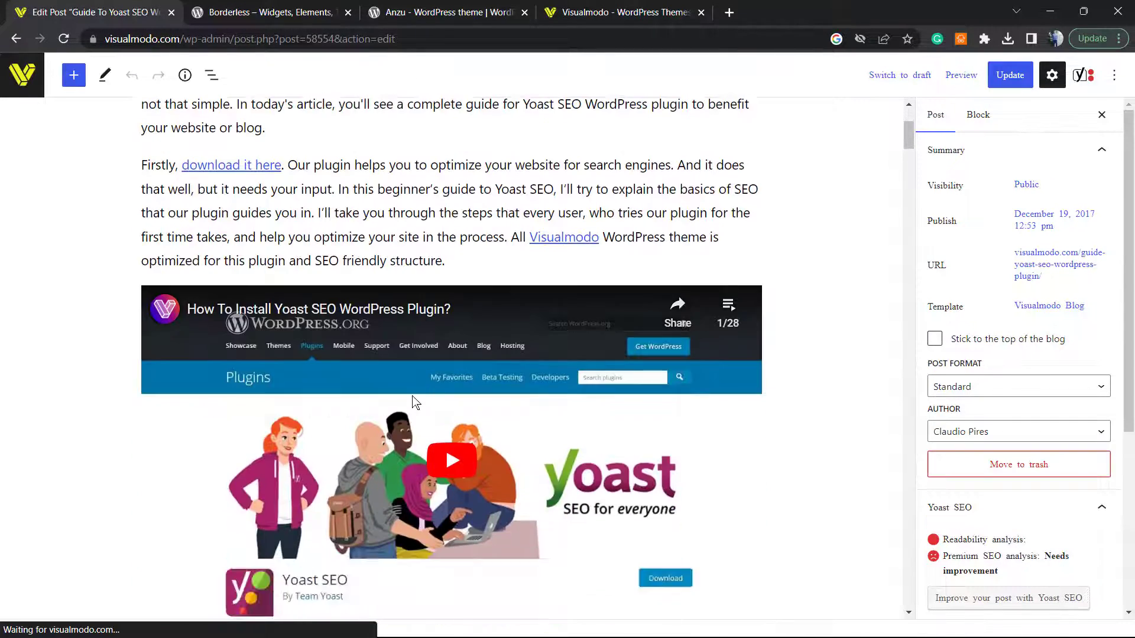
click(413, 399)
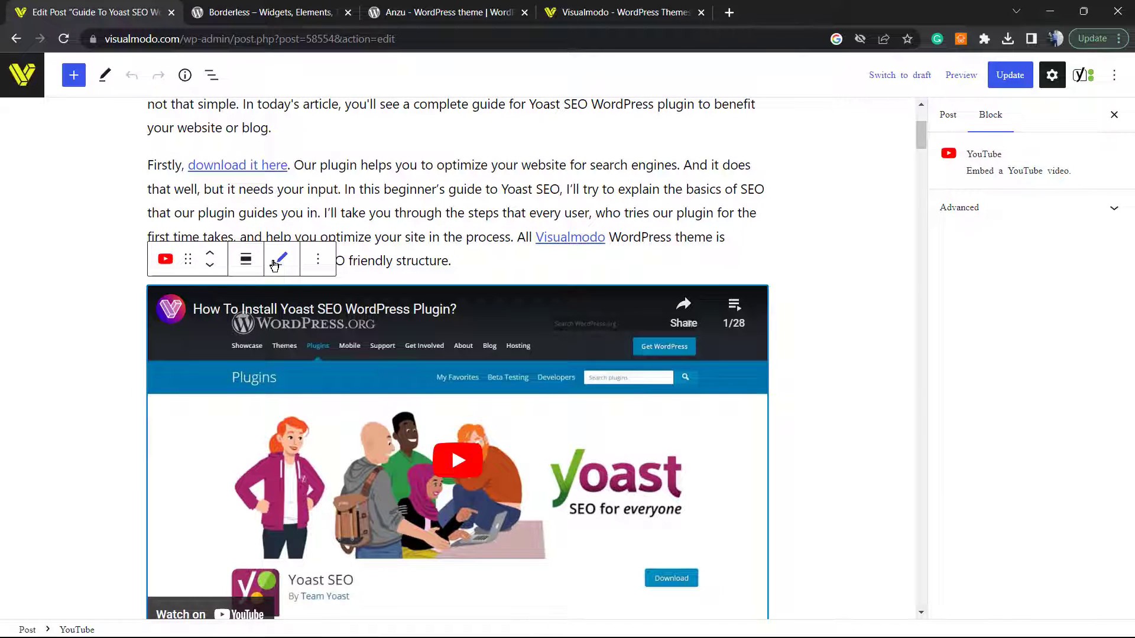
click(247, 263)
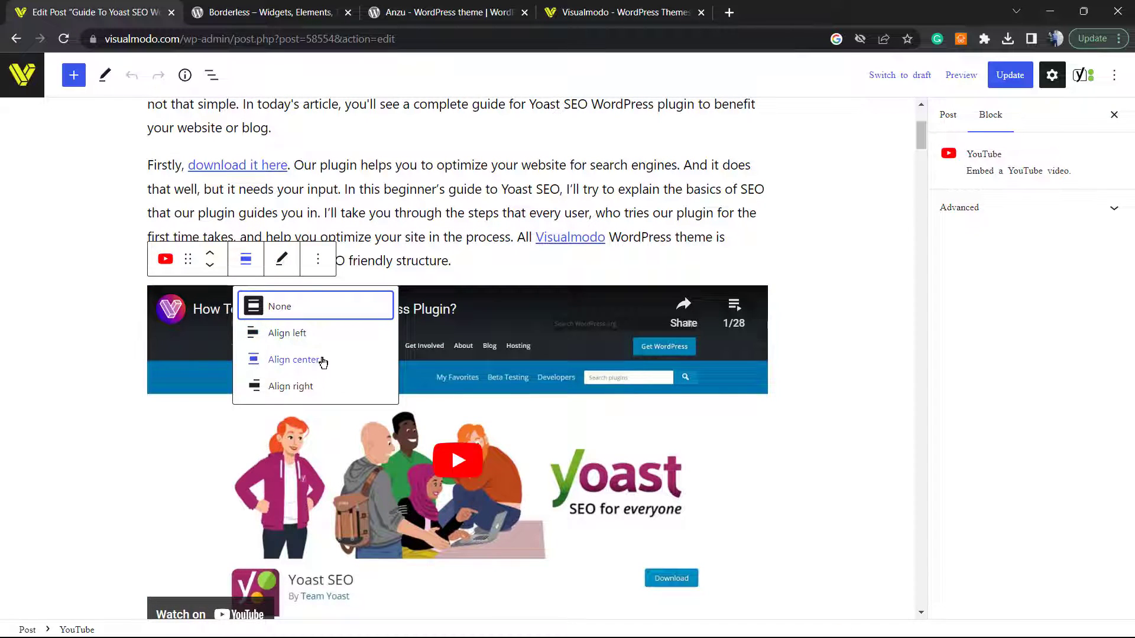
click(278, 359)
Recheck the video's center alignment and bring up the Preview options.
scroll(417, 242, up, 4)
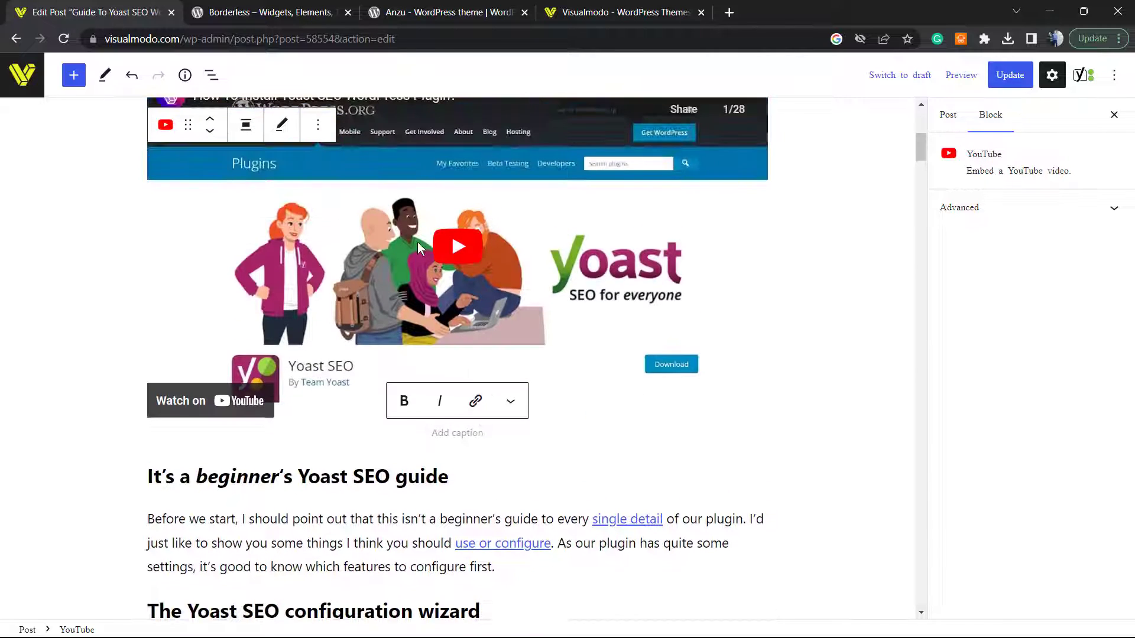
click(242, 197)
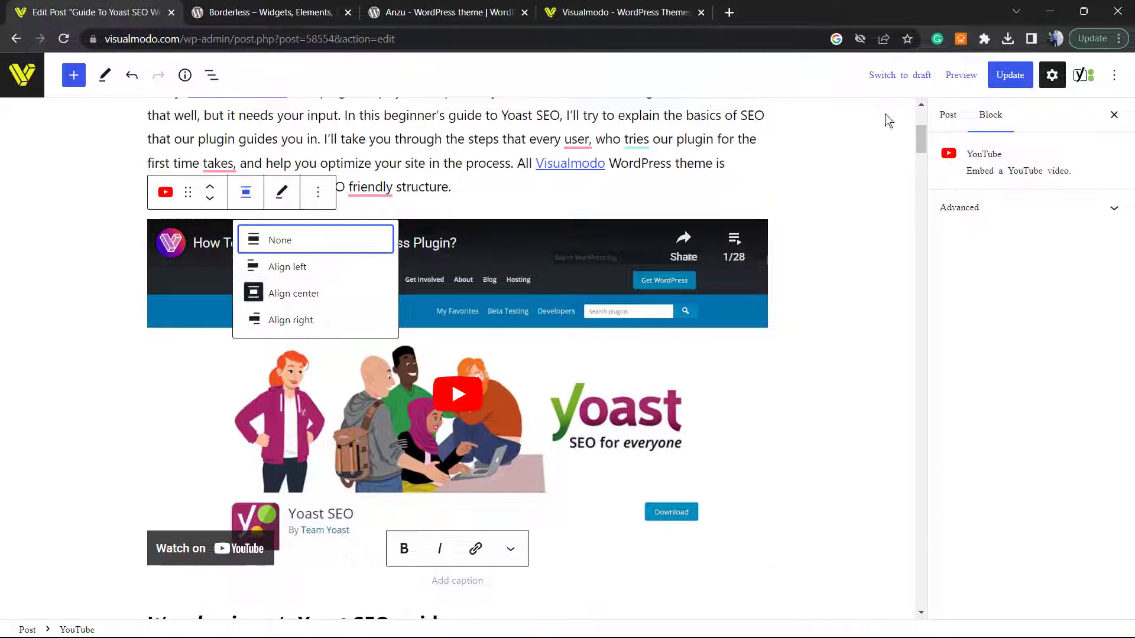
click(954, 76)
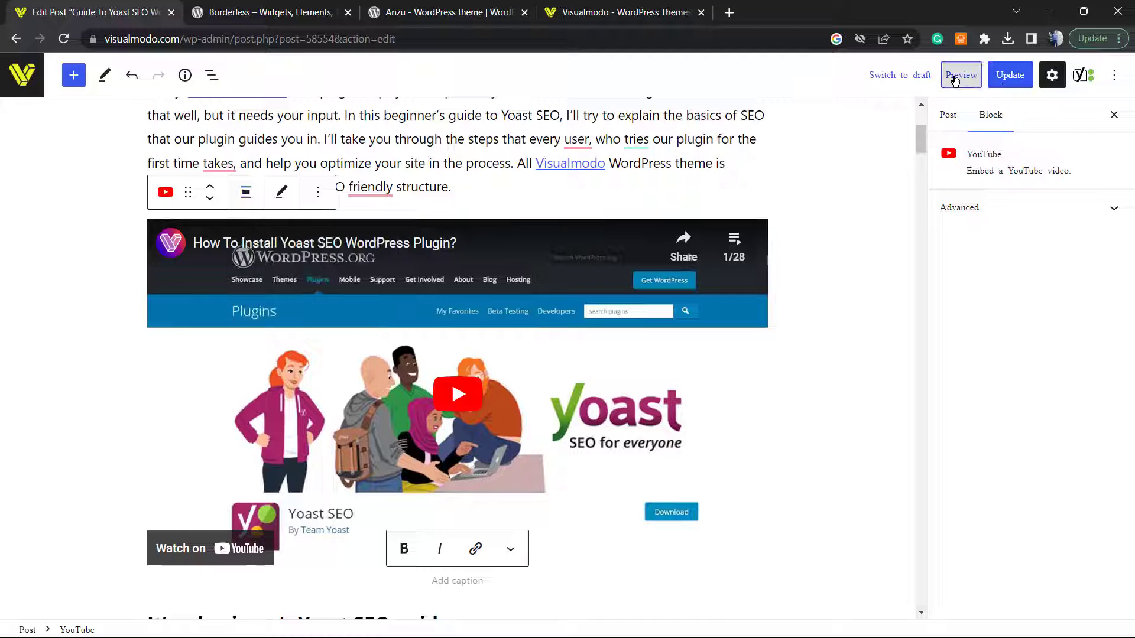
Preview the post in a new tab and scroll down to the YouTube video below the intro.
click(873, 210)
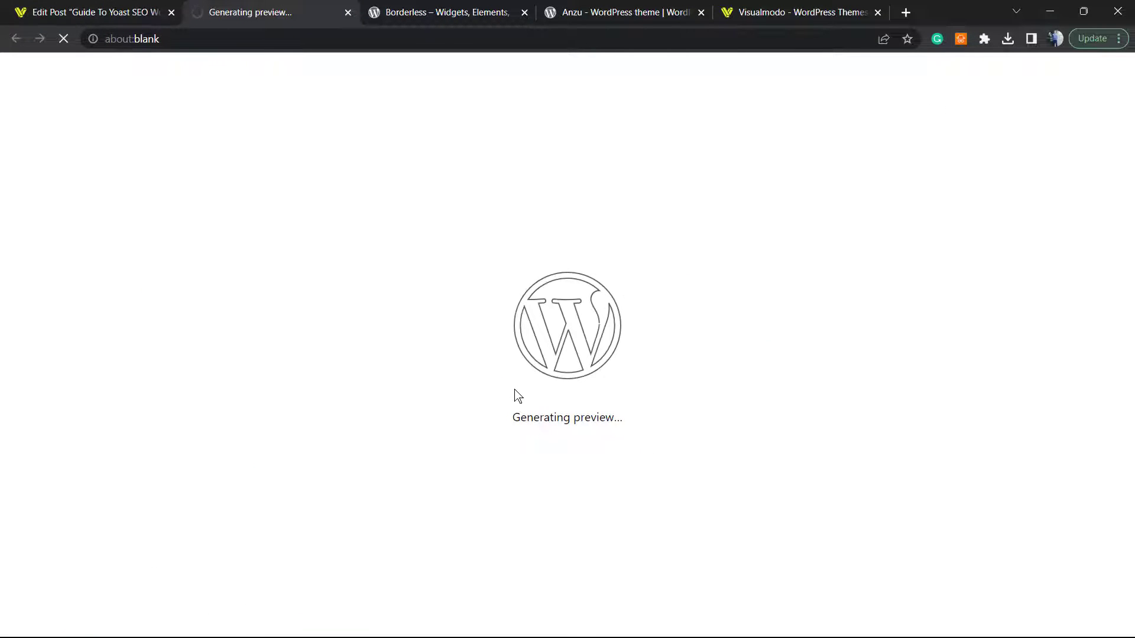
scroll(473, 378, down, 10)
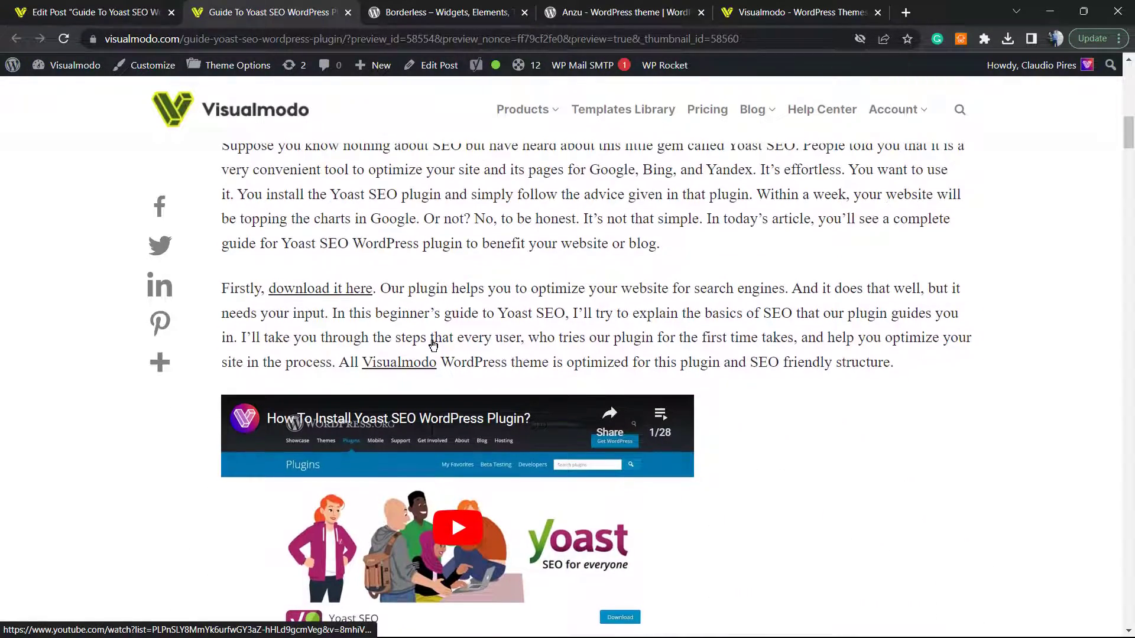
scroll(433, 346, down, 2)
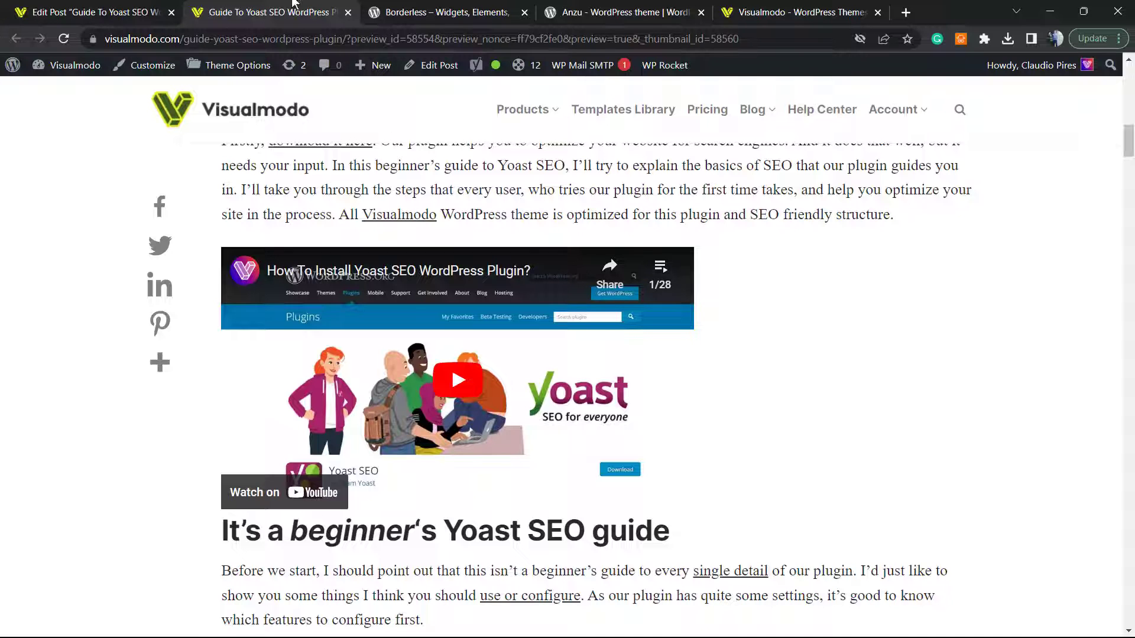
Back in the editor, reselect the YouTube embed and show its ⋮ Options list.
click(153, 8)
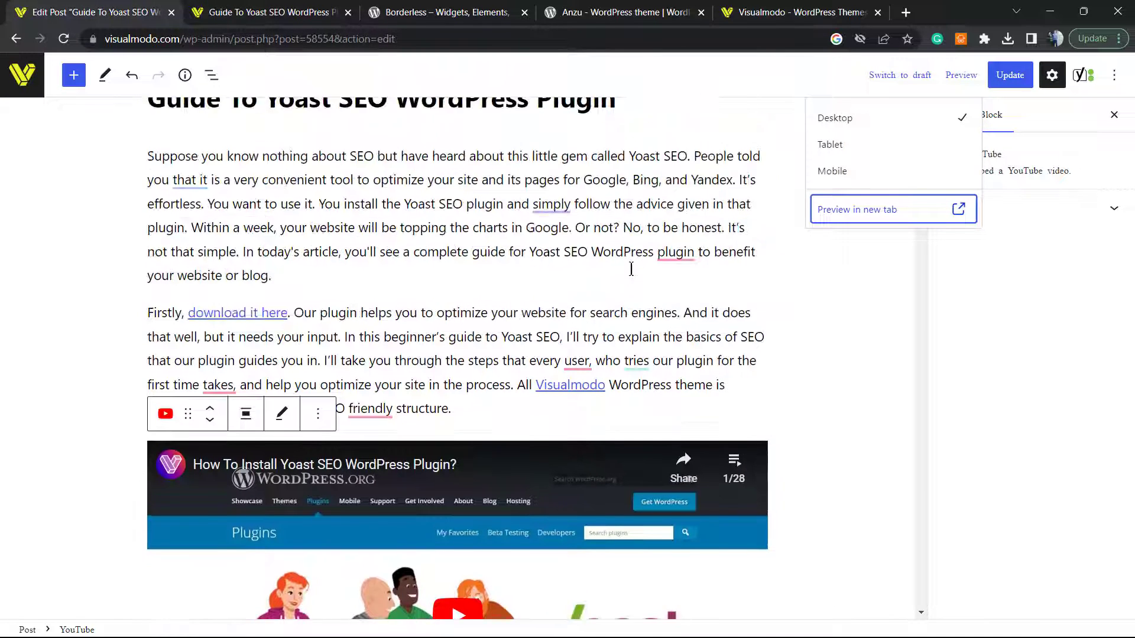
scroll(568, 302, up, 2)
click(394, 278)
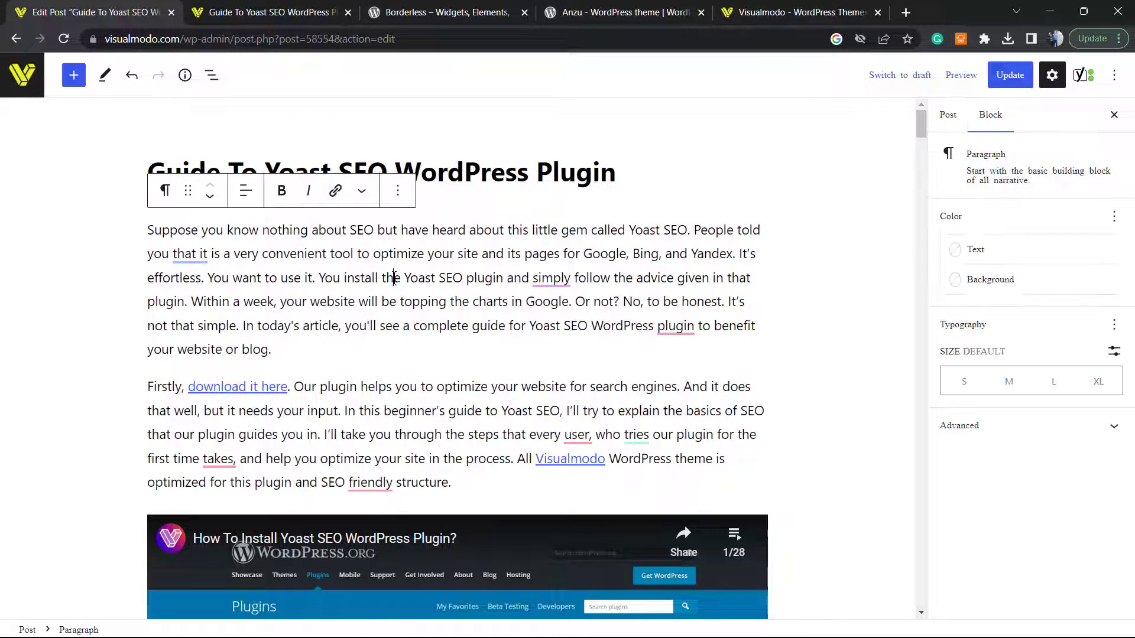
scroll(393, 278, down, 4)
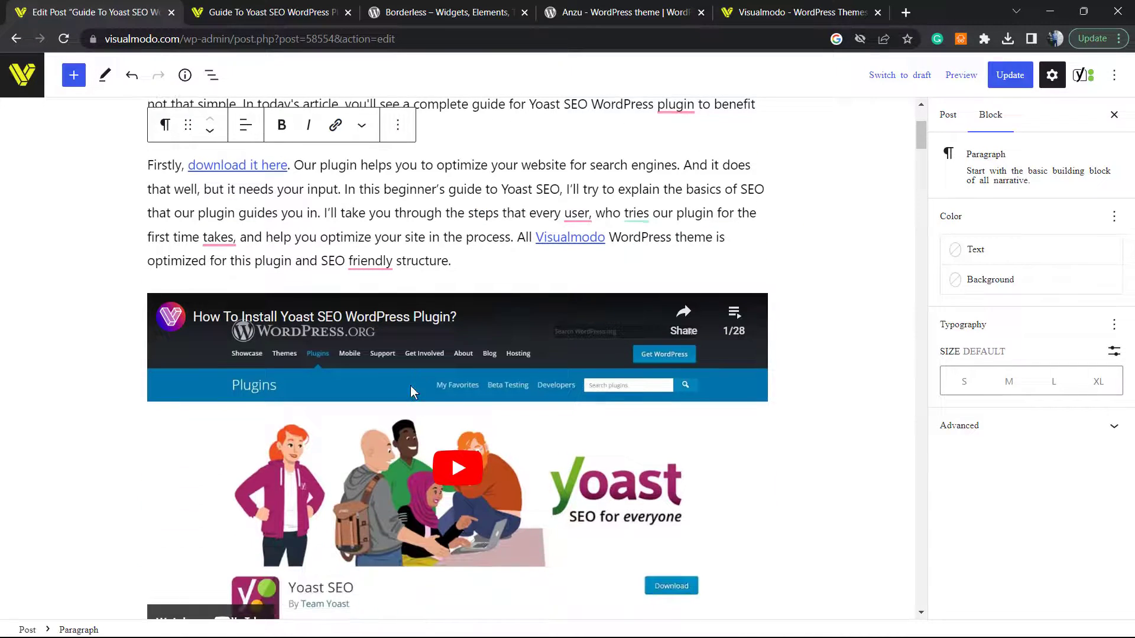
click(407, 382)
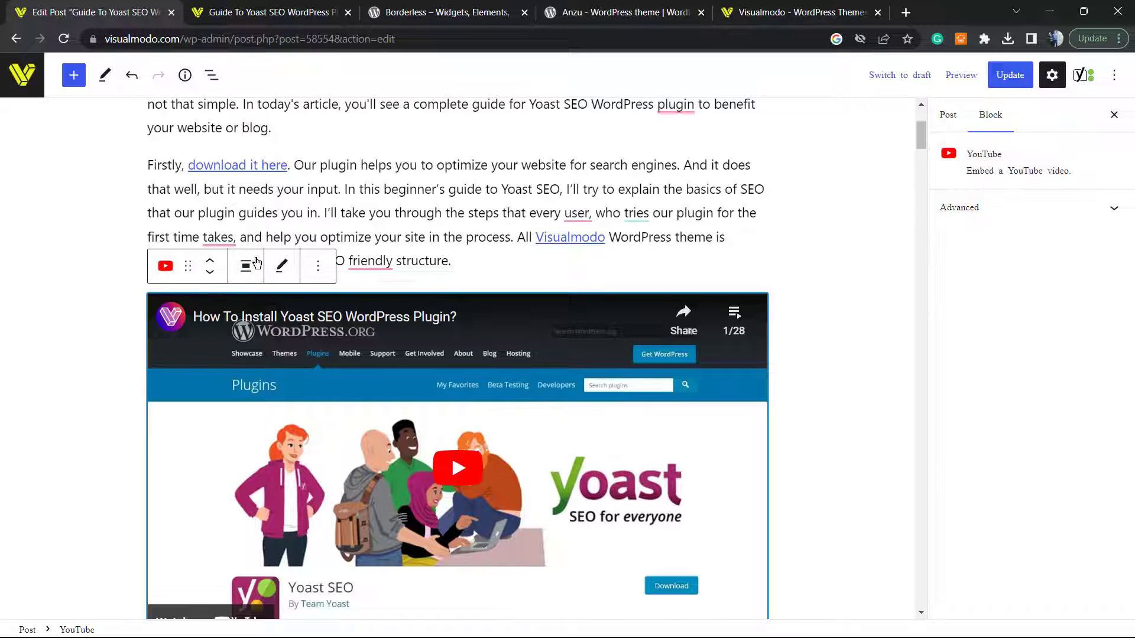
click(315, 268)
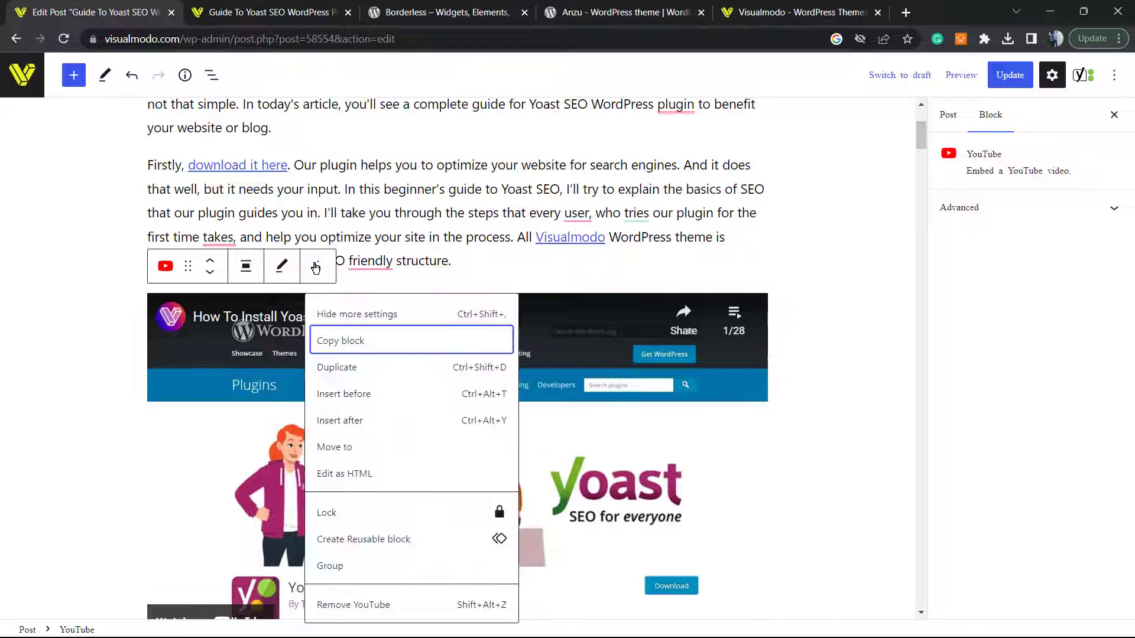
Switch the YouTube block to HTML and paste <div style="text-align:center;"> above <figure>.
click(369, 476)
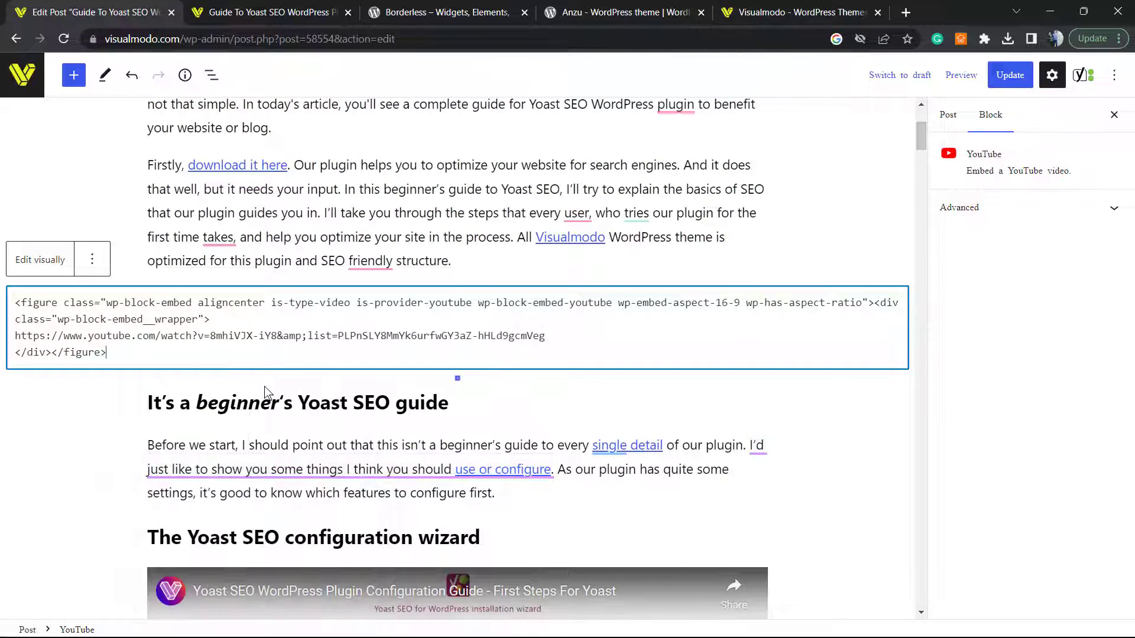
key(ctrl+plus)
key(ctrl+plus)
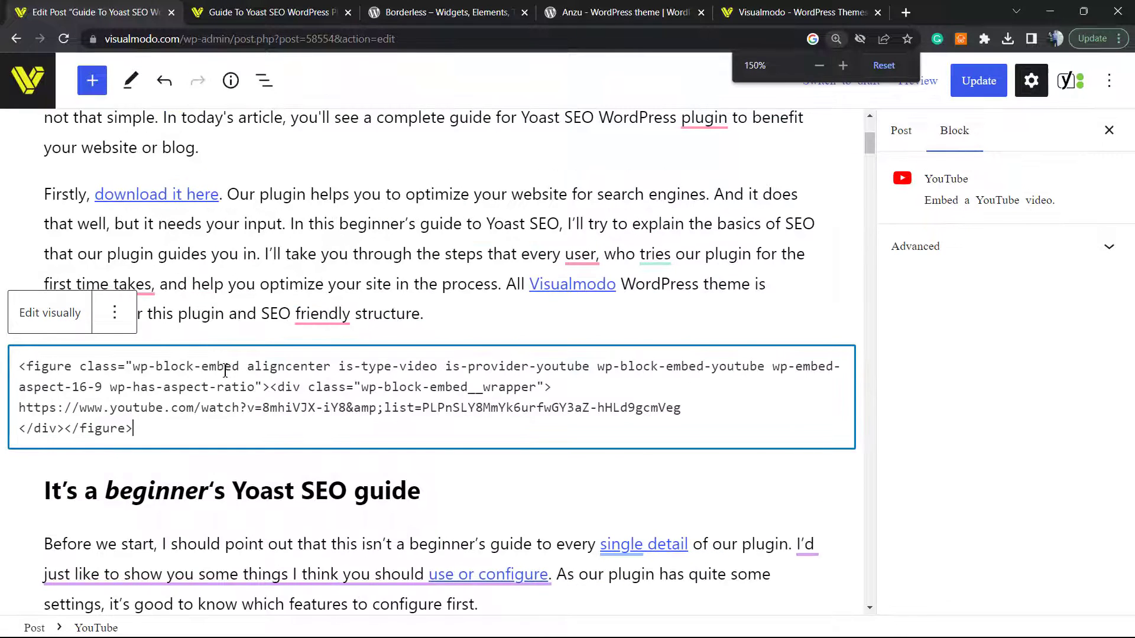
key(ctrl+plus)
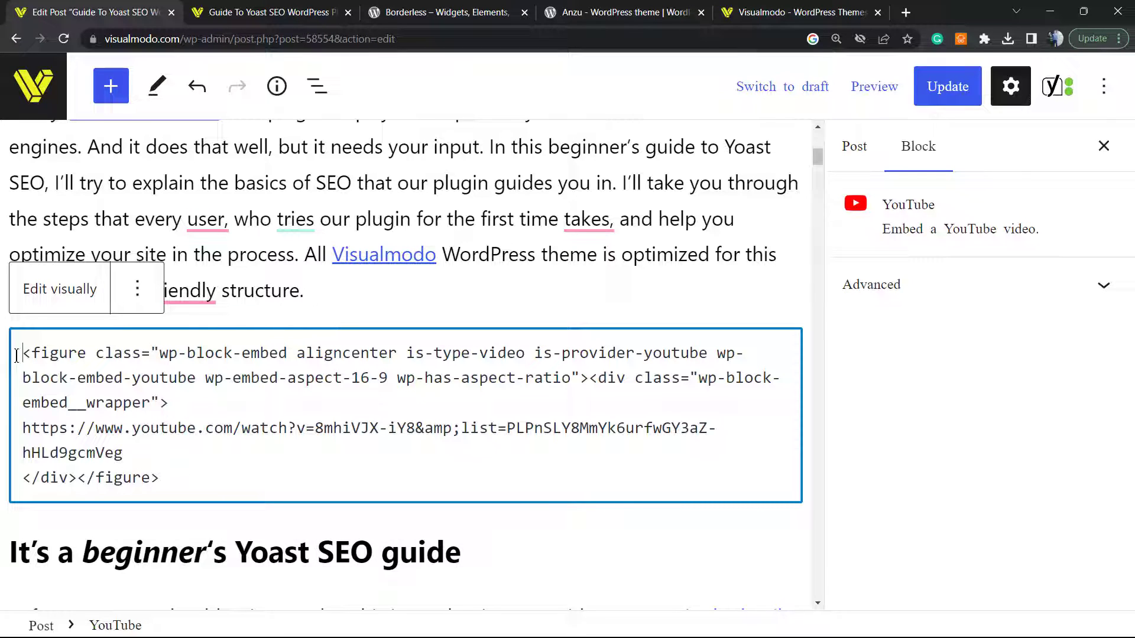
key(Return)
click(111, 349)
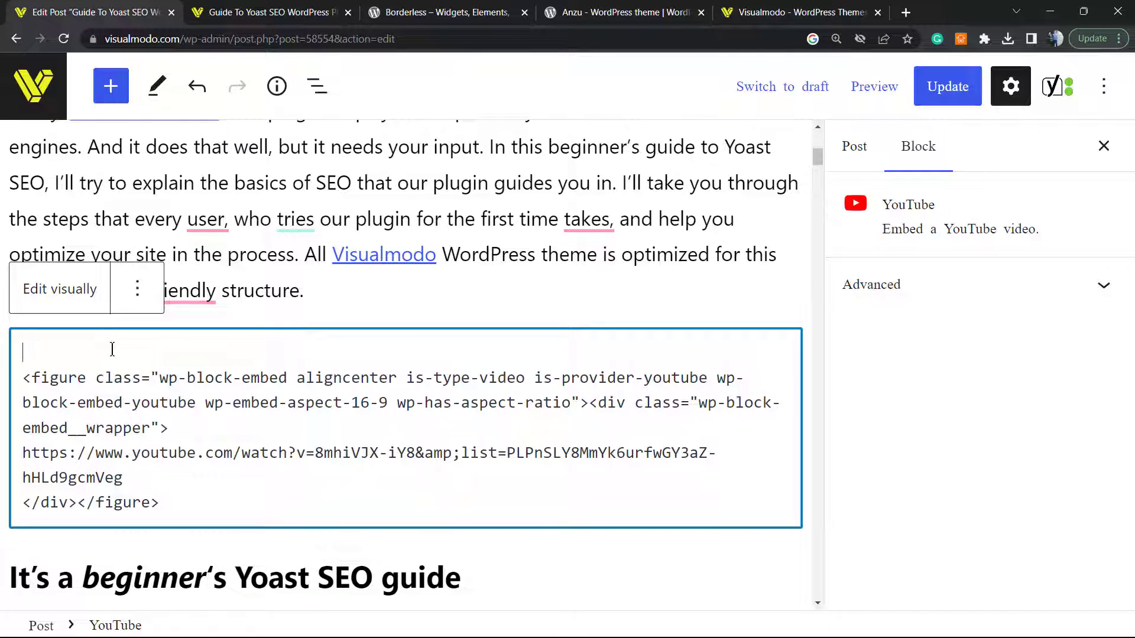
text(<div style="text-align:center;">)
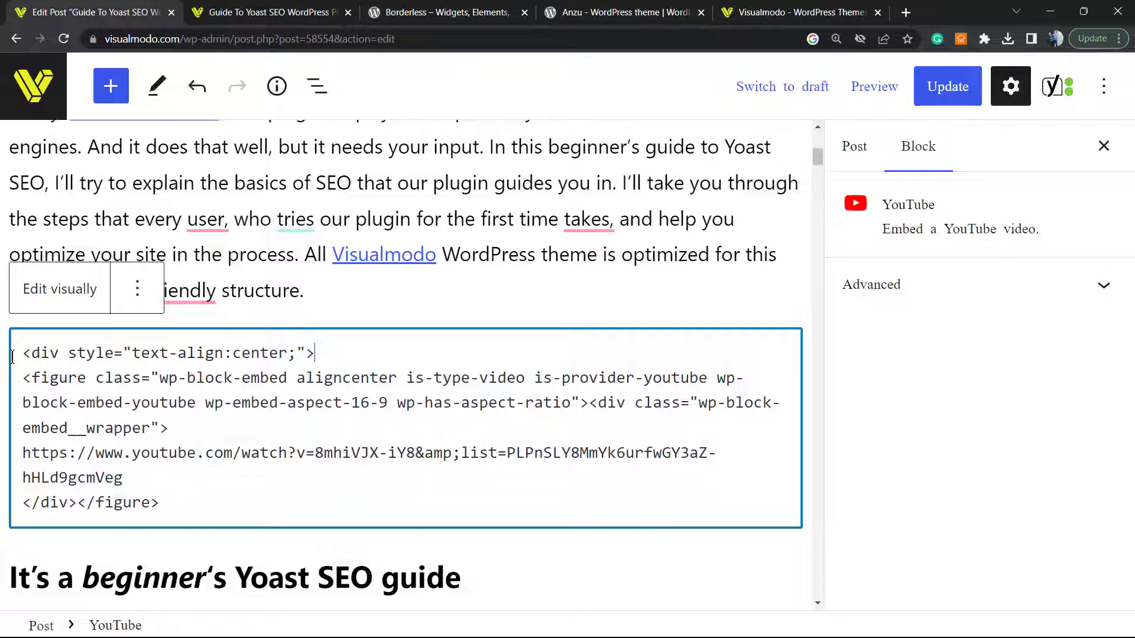
Highlight the text-align:center style in the new div line to point it out.
drag(131, 353, 224, 353)
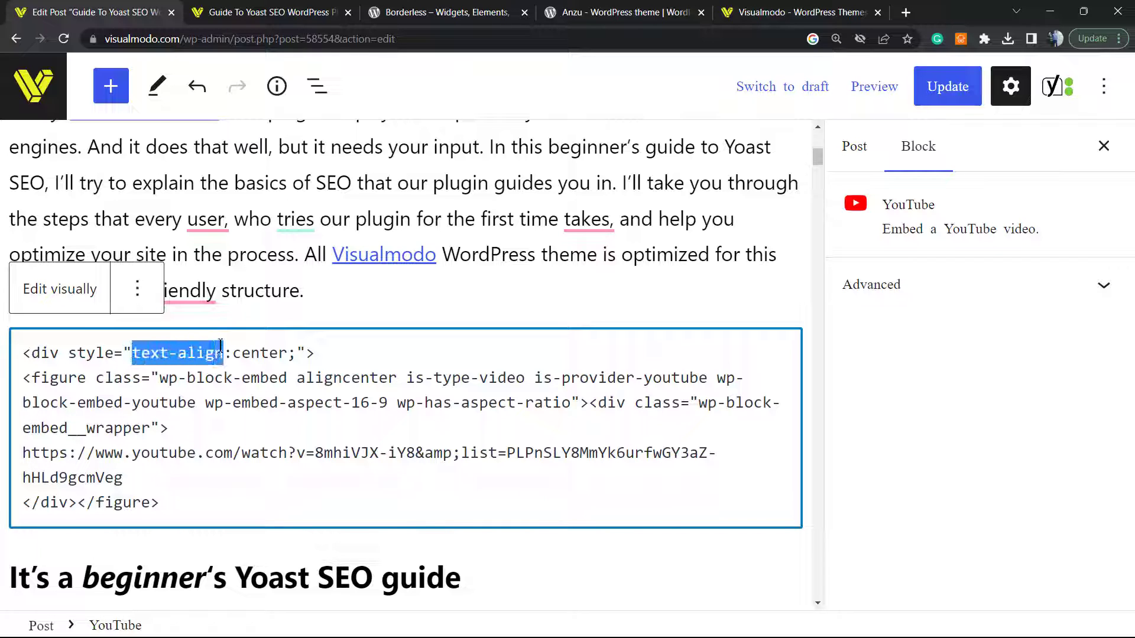
click(297, 353)
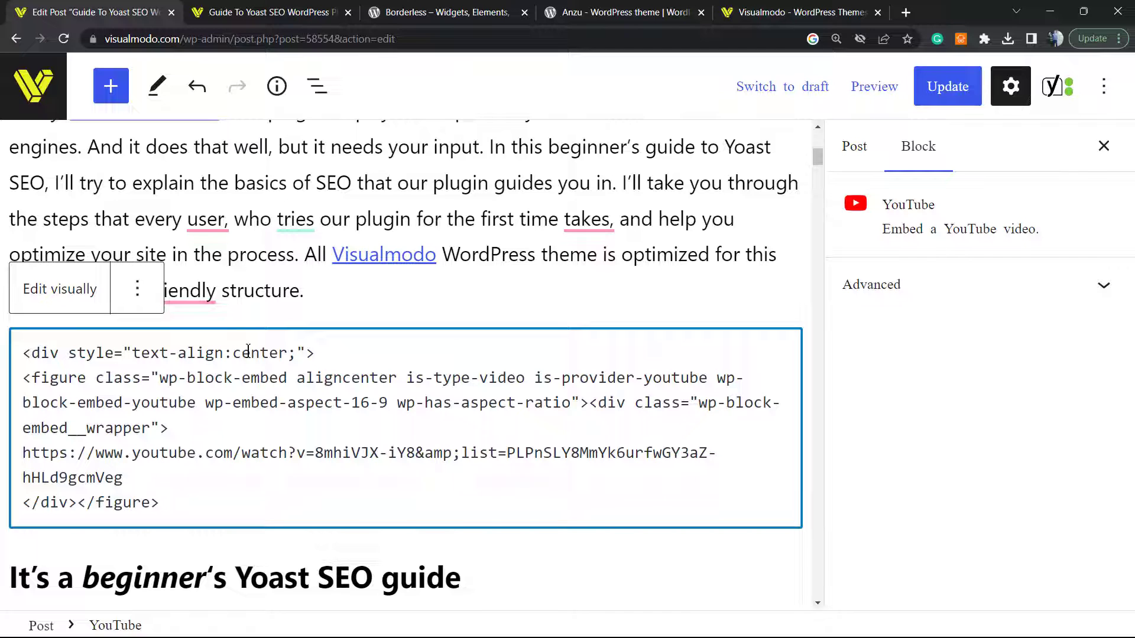
key(ctrl+shift+Left)
key(ctrl+shift+Left)
key(ctrl+shift+Left)
key(ctrl+shift+Left)
key(ctrl+shift+Right)
key(ctrl+shift+Right)
key(ctrl+shift+Right)
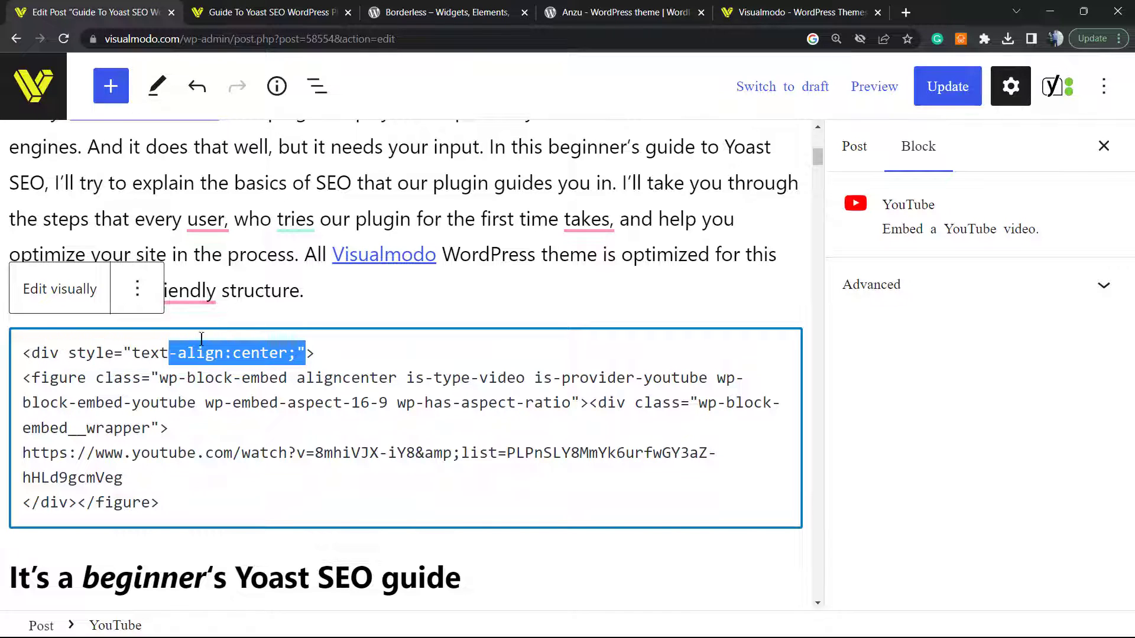
key(ctrl+shift+Right)
key(Left)
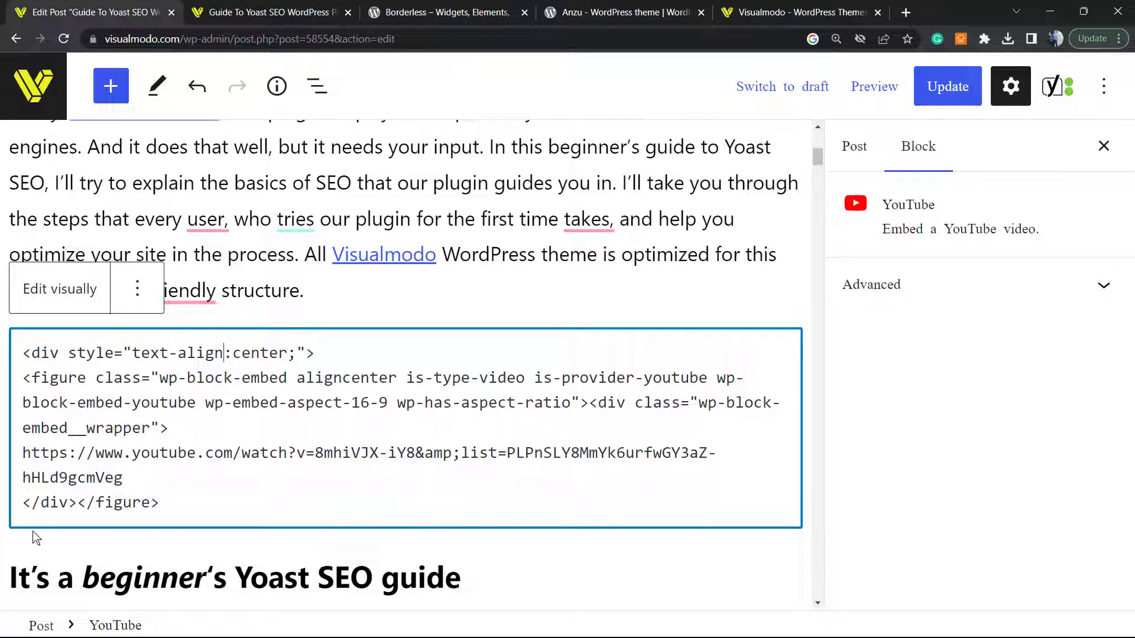
Move the closing </div> tag so it sits after </figure>.
double_click(62, 503)
drag(77, 503, 6, 506)
key(ctrl+c)
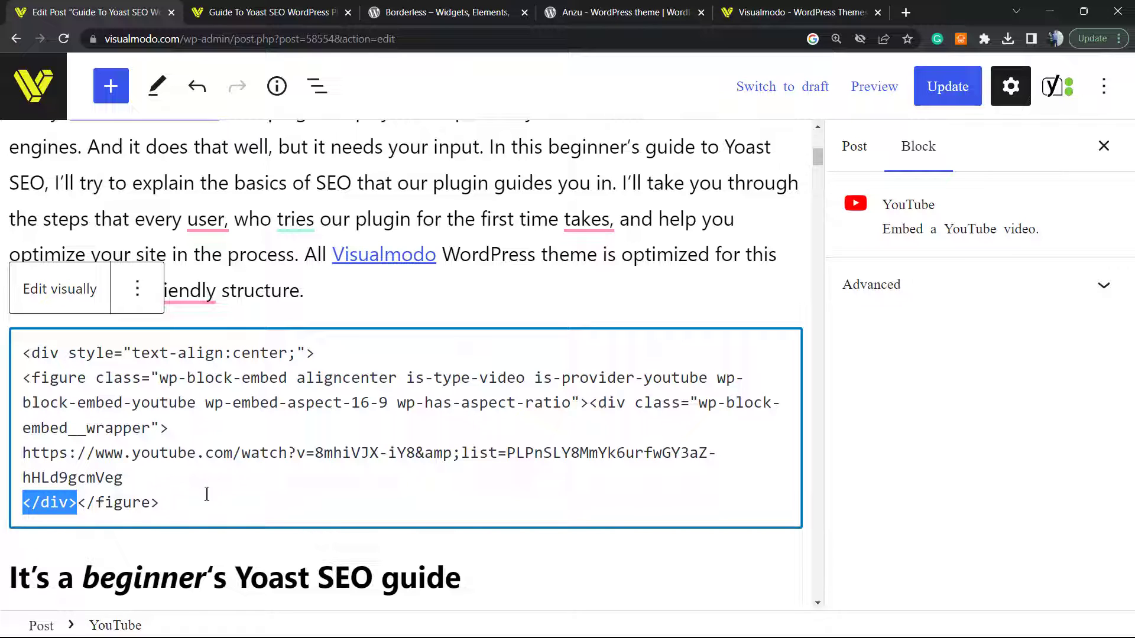
key(BackSpace)
key(ctrl+v)
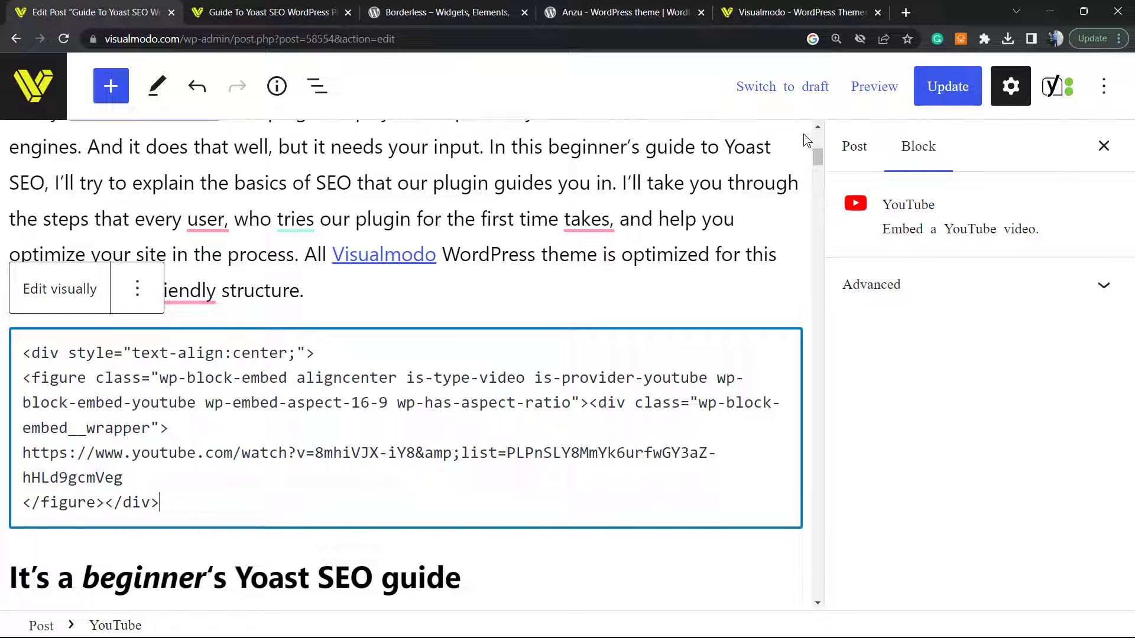
Preview the updated post in a new tab and scroll to the centered YouTube video.
click(874, 86)
click(746, 300)
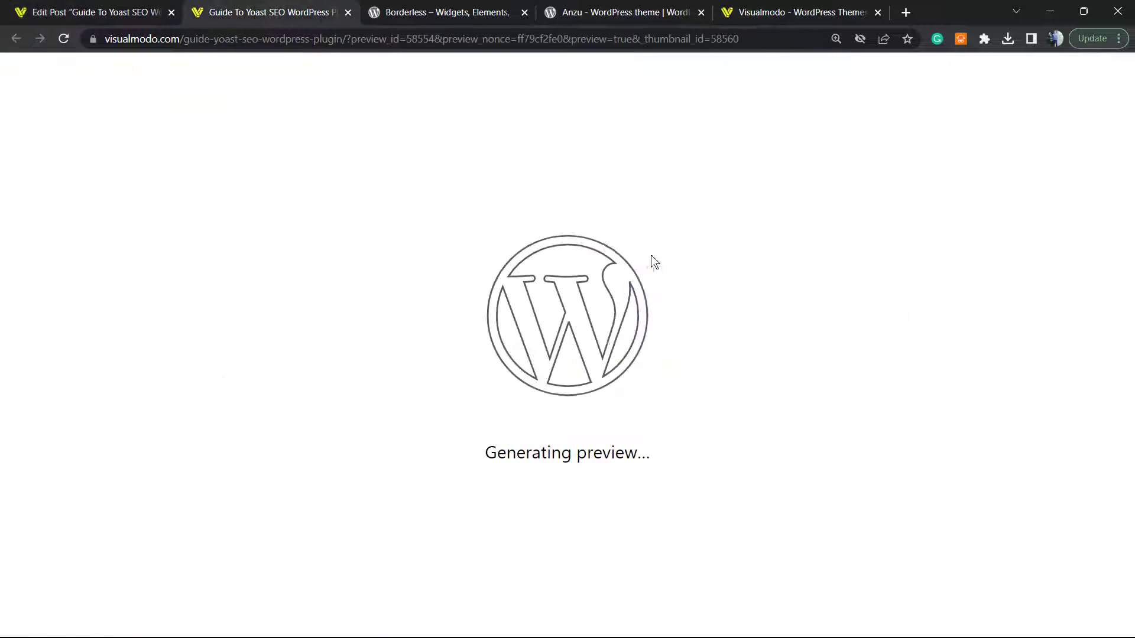
key(ctrl+minus)
key(ctrl+minus)
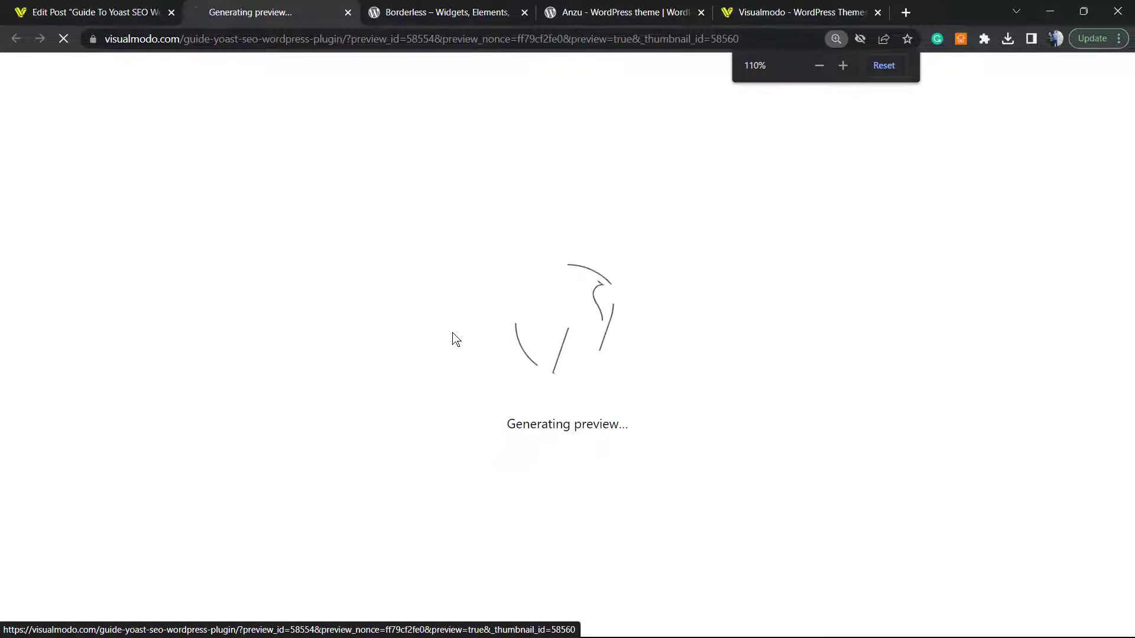
key(ctrl+plus)
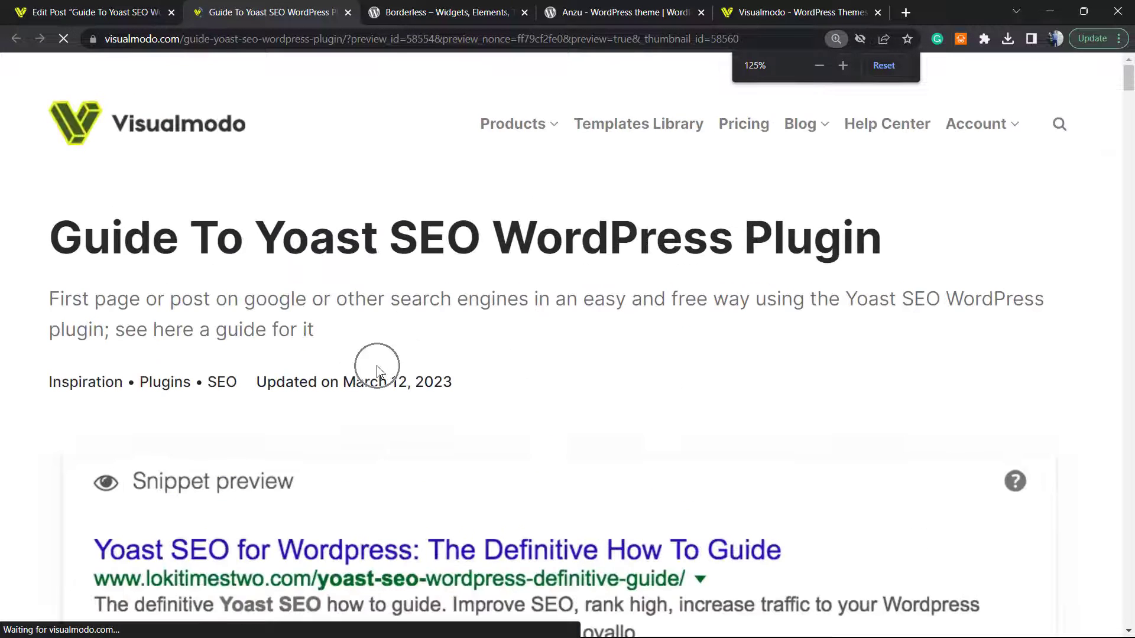
key(ctrl+minus)
key(ctrl+minus)
scroll(378, 371, down, 4)
scroll(378, 372, down, 15)
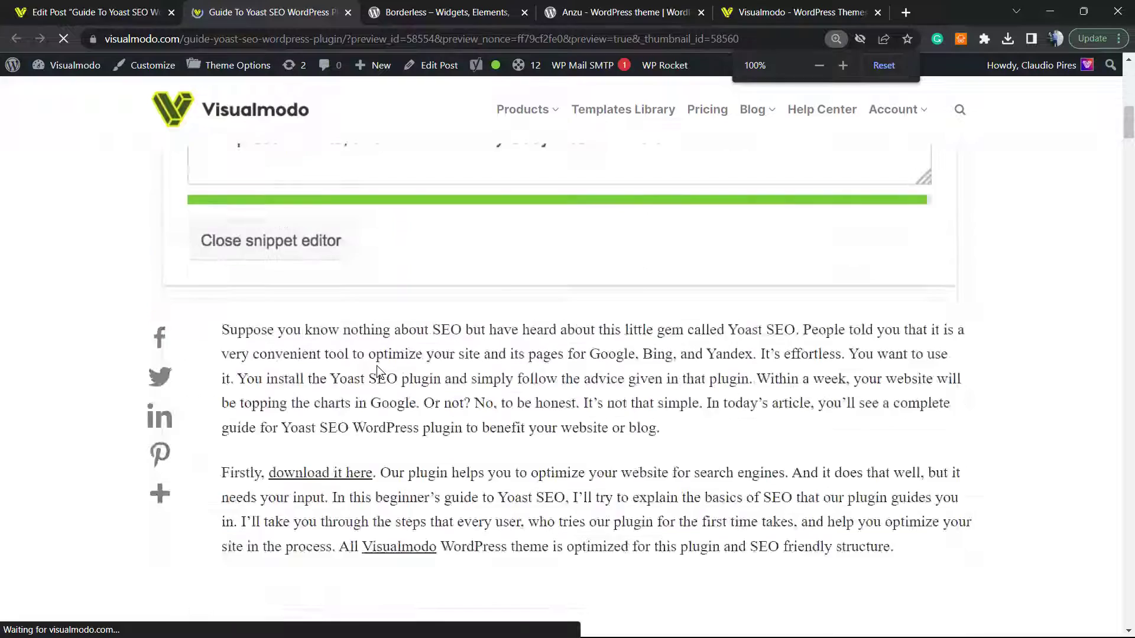
scroll(377, 369, up, 2)
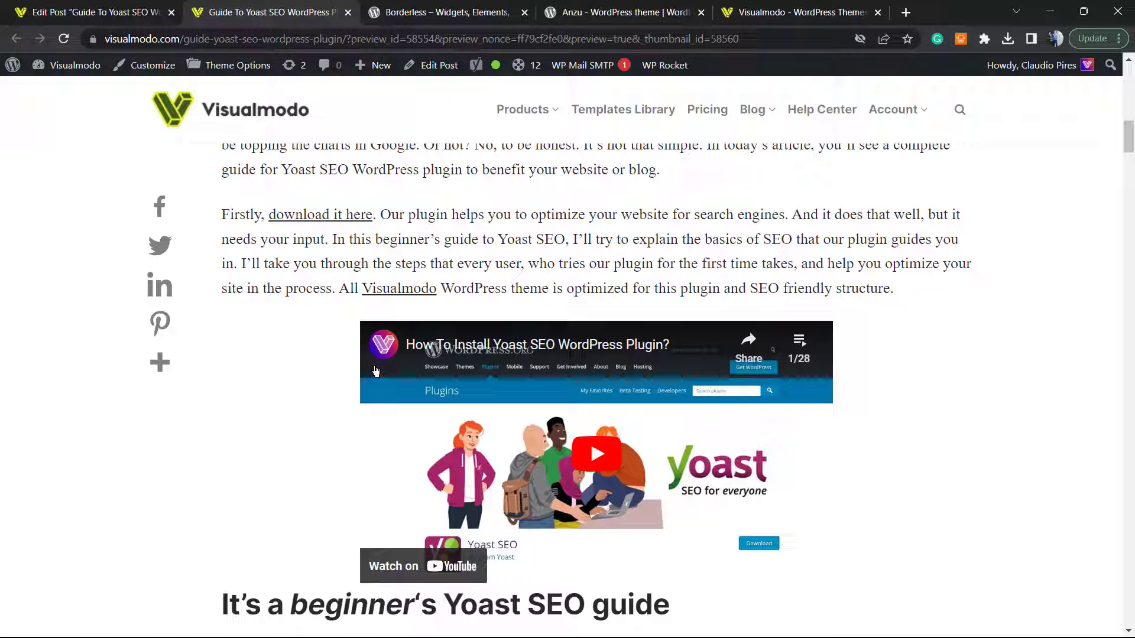
key(ctrl+shift+Tab)
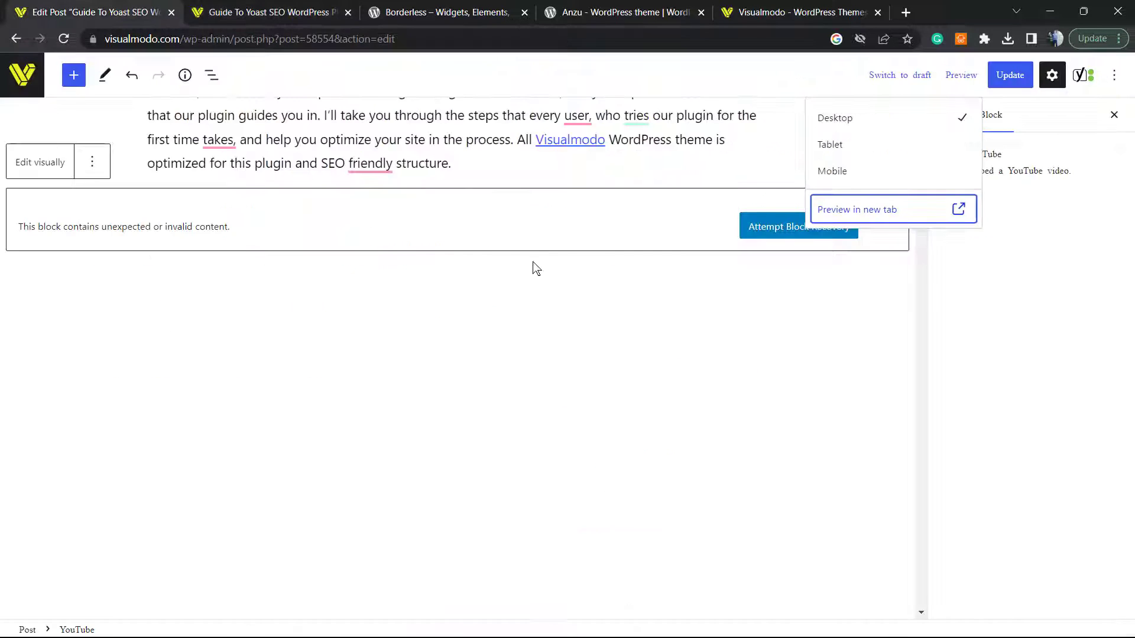
scroll(536, 267, up, 5)
scroll(326, 458, down, 1)
scroll(380, 443, down, 8)
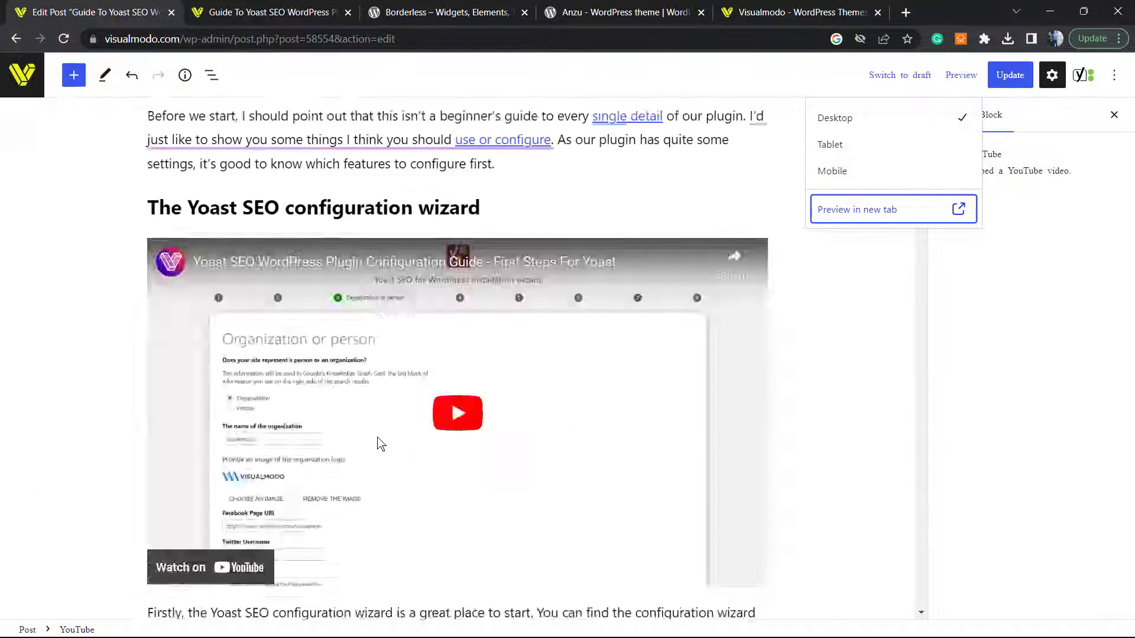
scroll(381, 441, up, 7)
scroll(385, 435, down, 1)
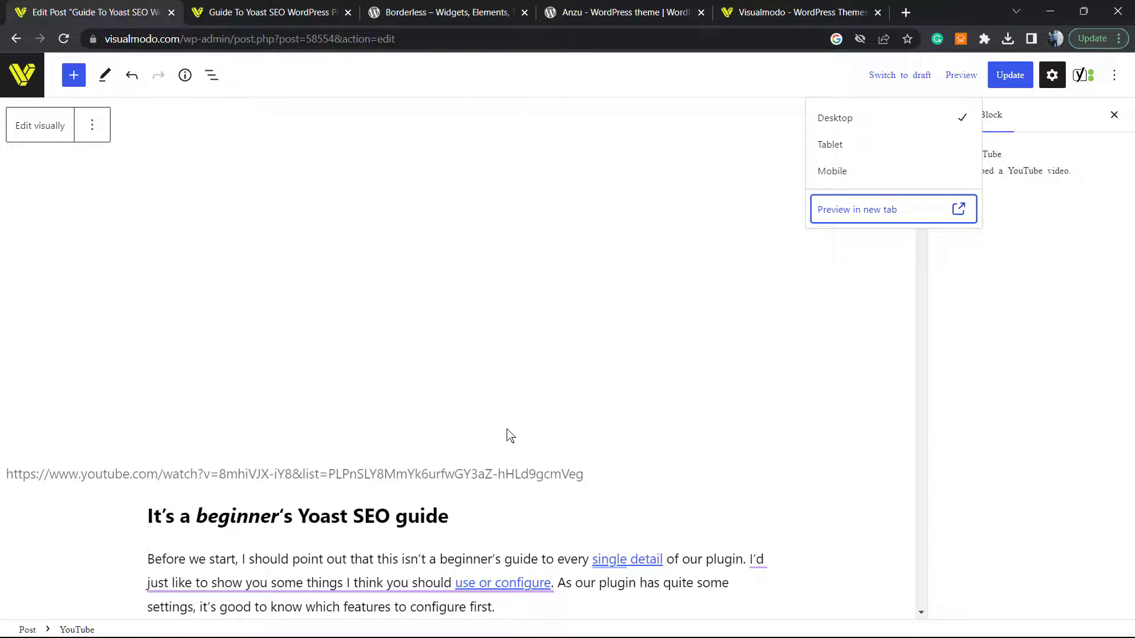
scroll(510, 435, up, 6)
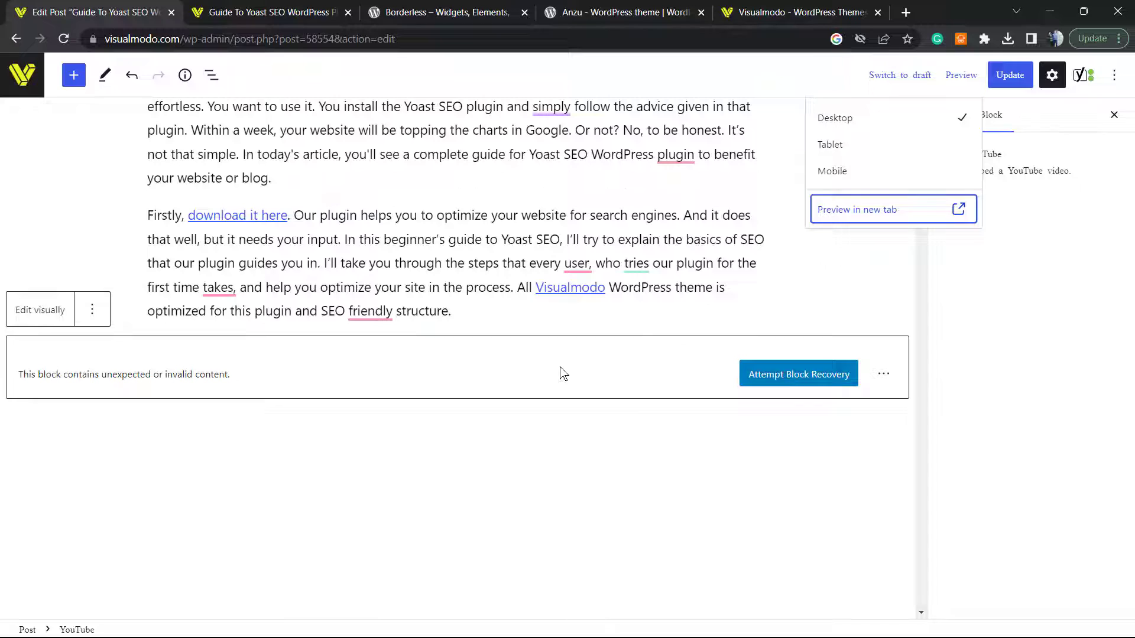
scroll(405, 364, down, 7)
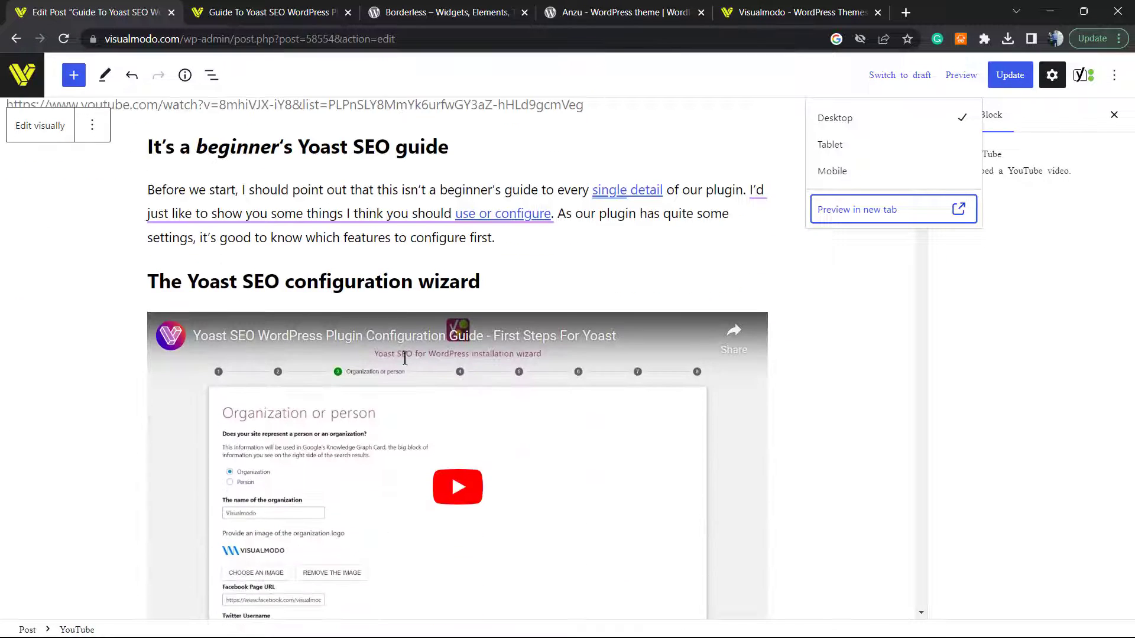
scroll(381, 376, up, 4)
scroll(377, 376, up, 10)
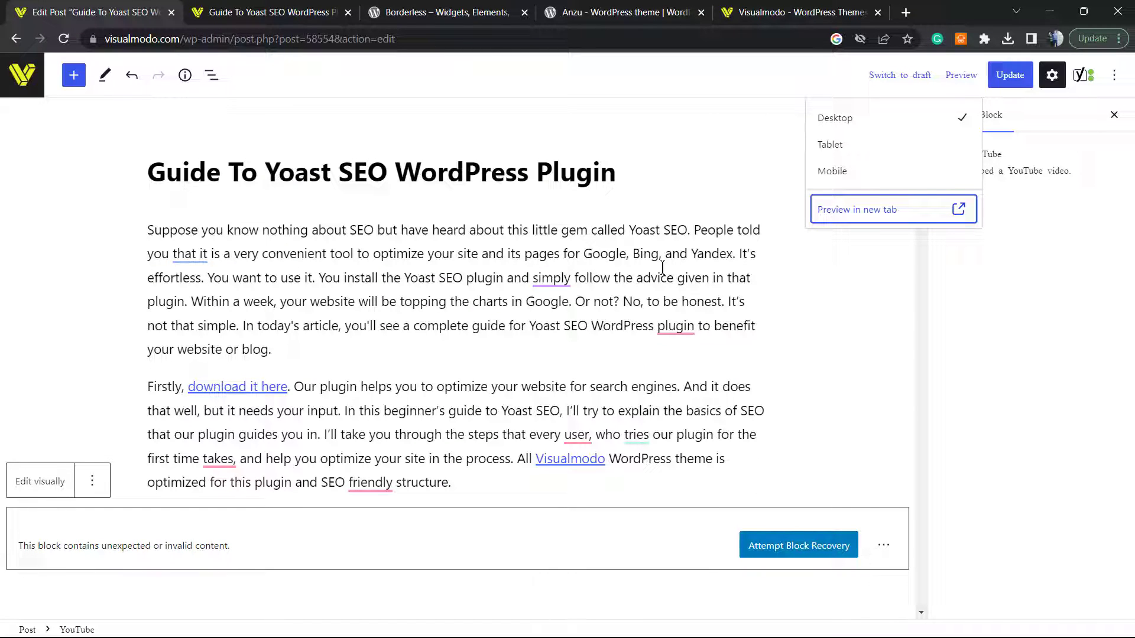
scroll(638, 341, down, 8)
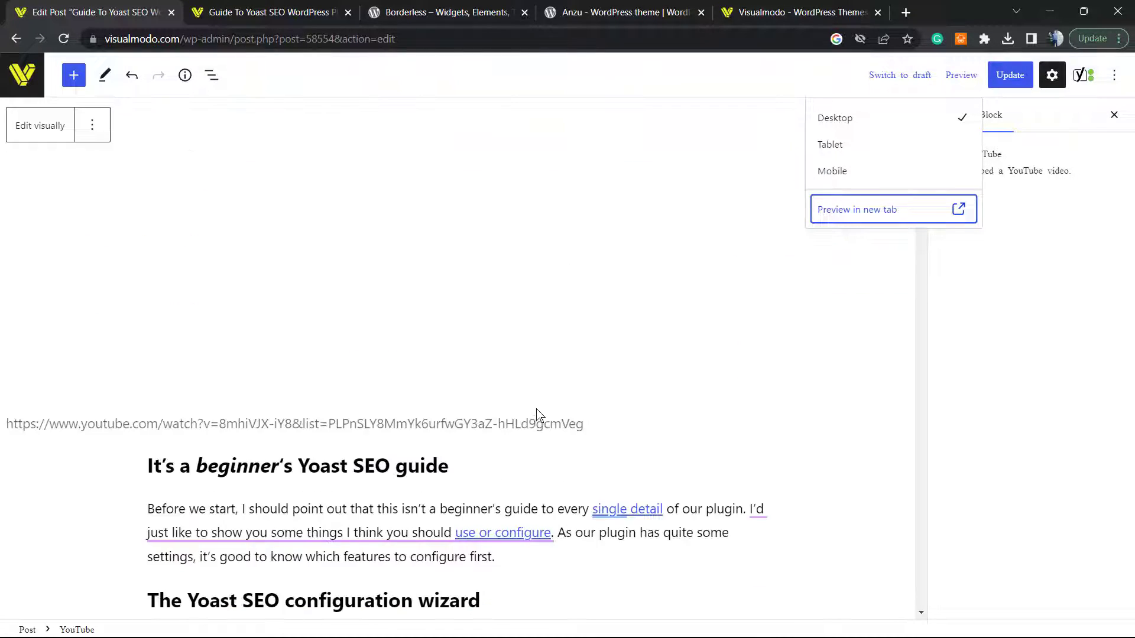
scroll(508, 433, down, 4)
scroll(487, 430, up, 5)
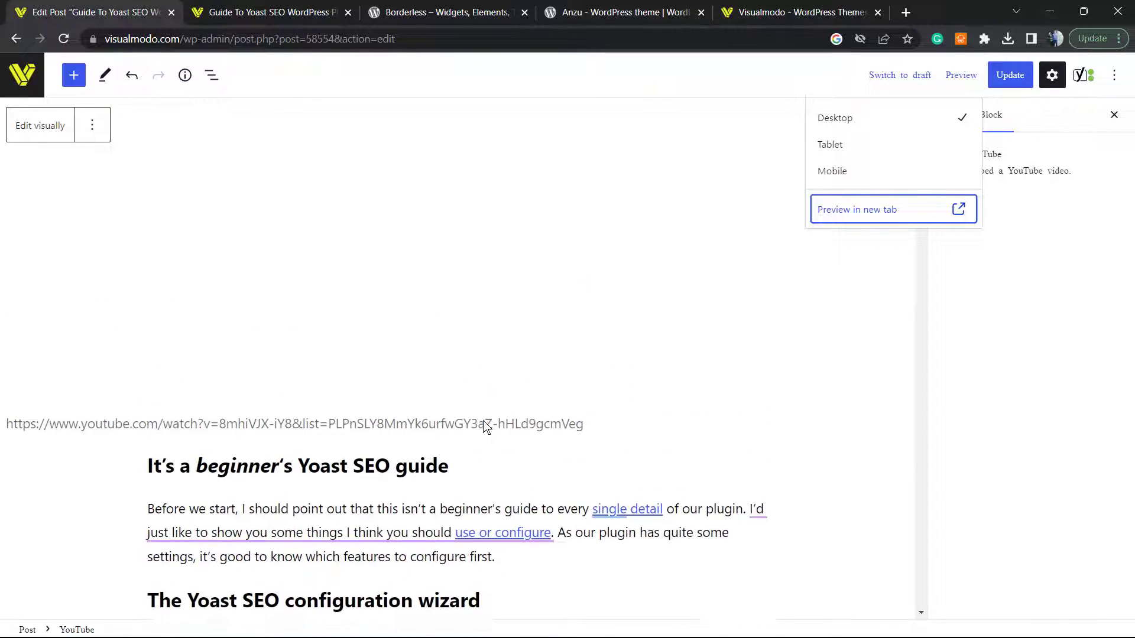
scroll(480, 425, up, 8)
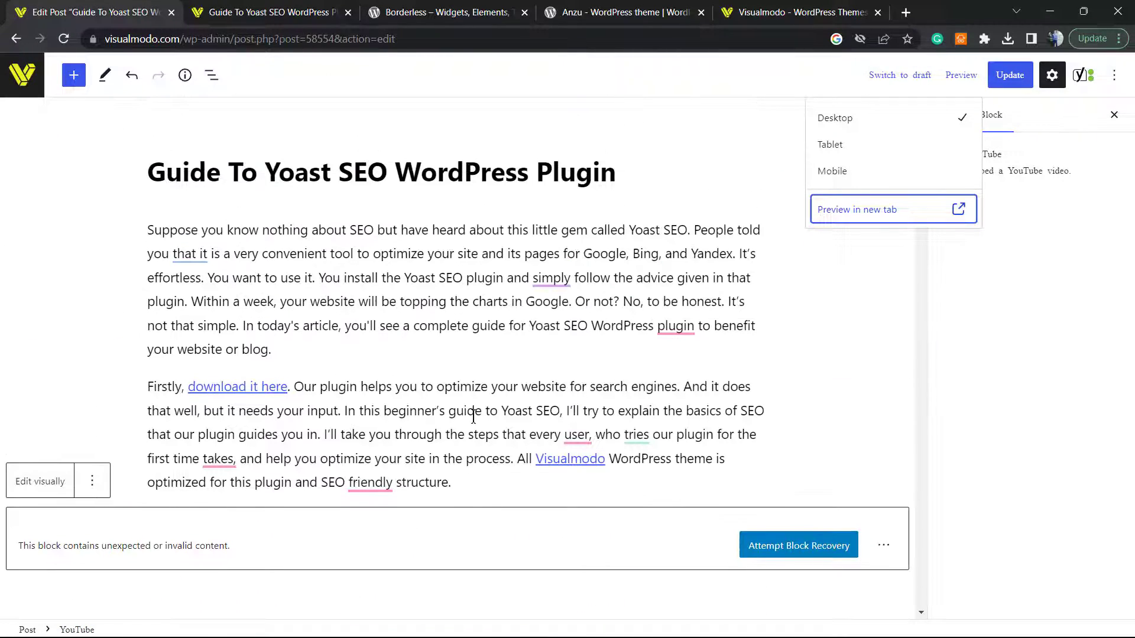
Return to the preview tab and scroll to confirm the YouTube video is centered.
click(417, 9)
click(325, 13)
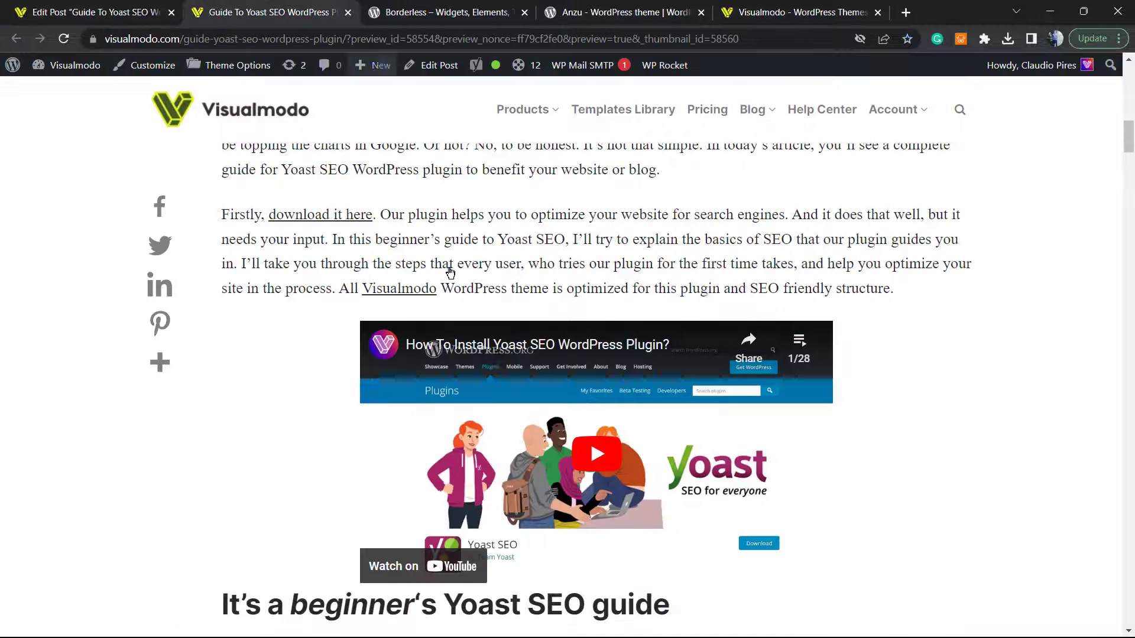
scroll(449, 272, down, 5)
scroll(445, 399, up, 11)
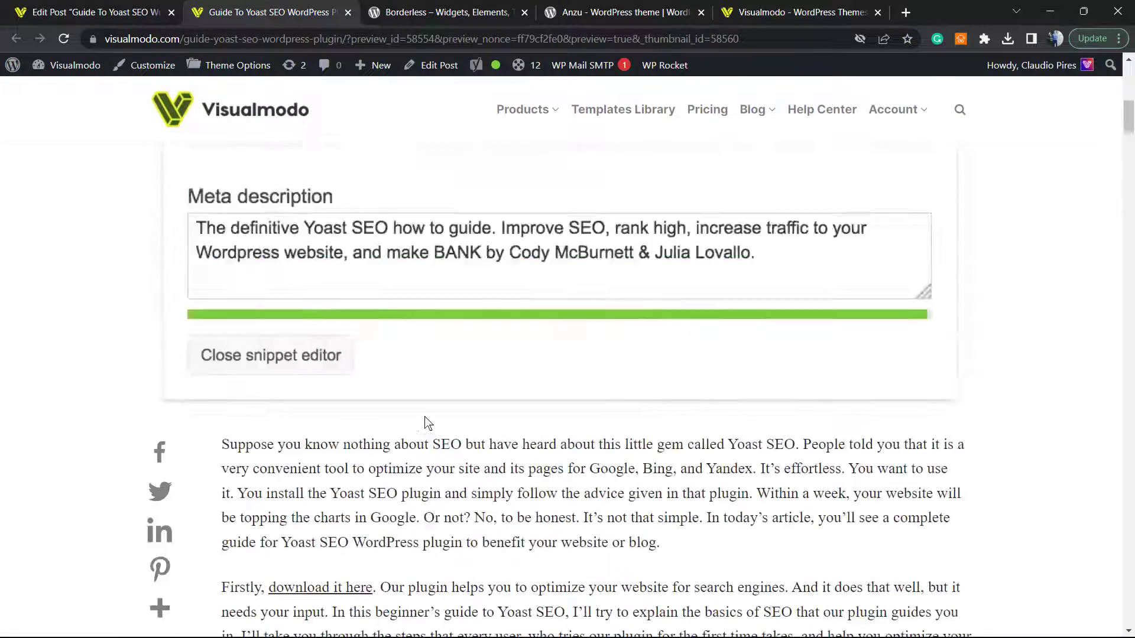
scroll(429, 422, up, 6)
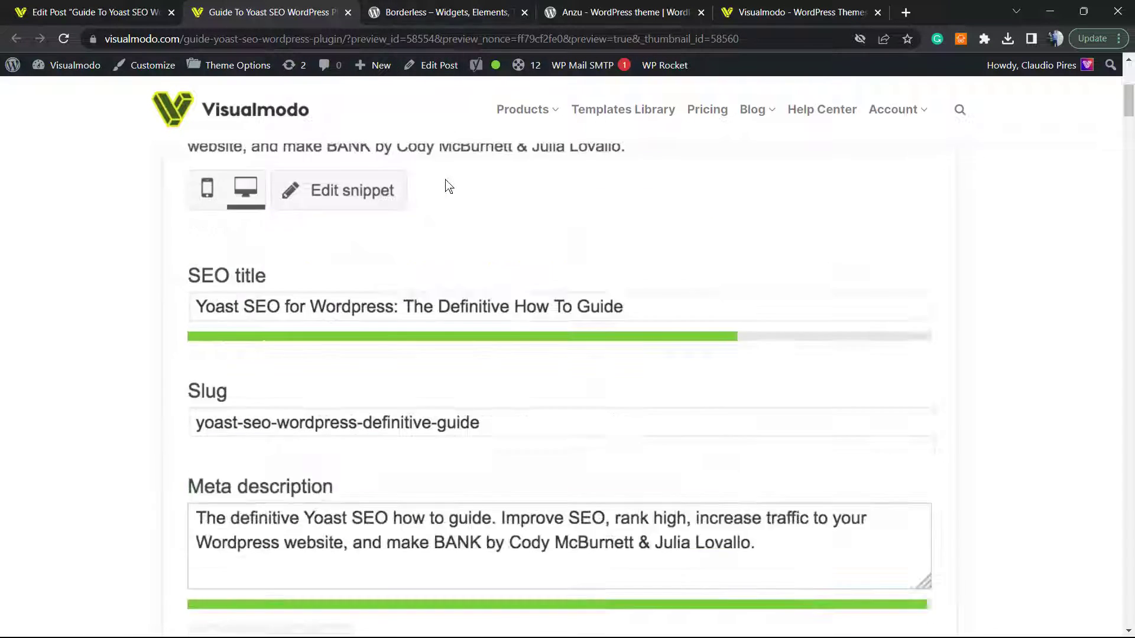
scroll(450, 187, down, 10)
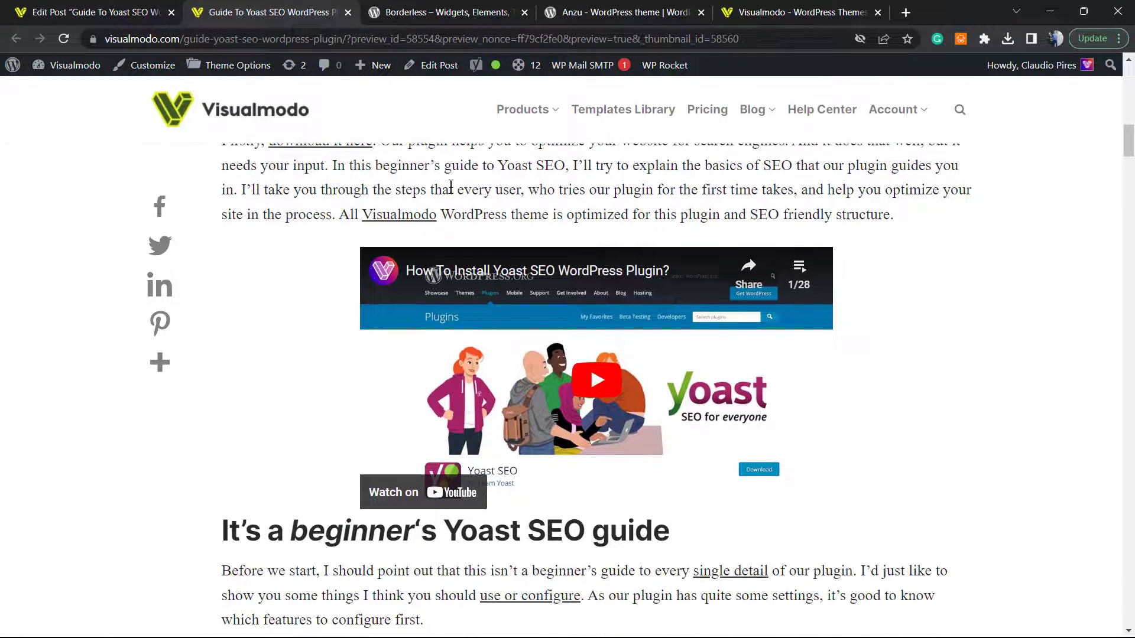
Look over the Borderless plugin listing, highlighting 'Borderless' and 'Gutenberg', then switch to the Anzu theme page.
click(427, 12)
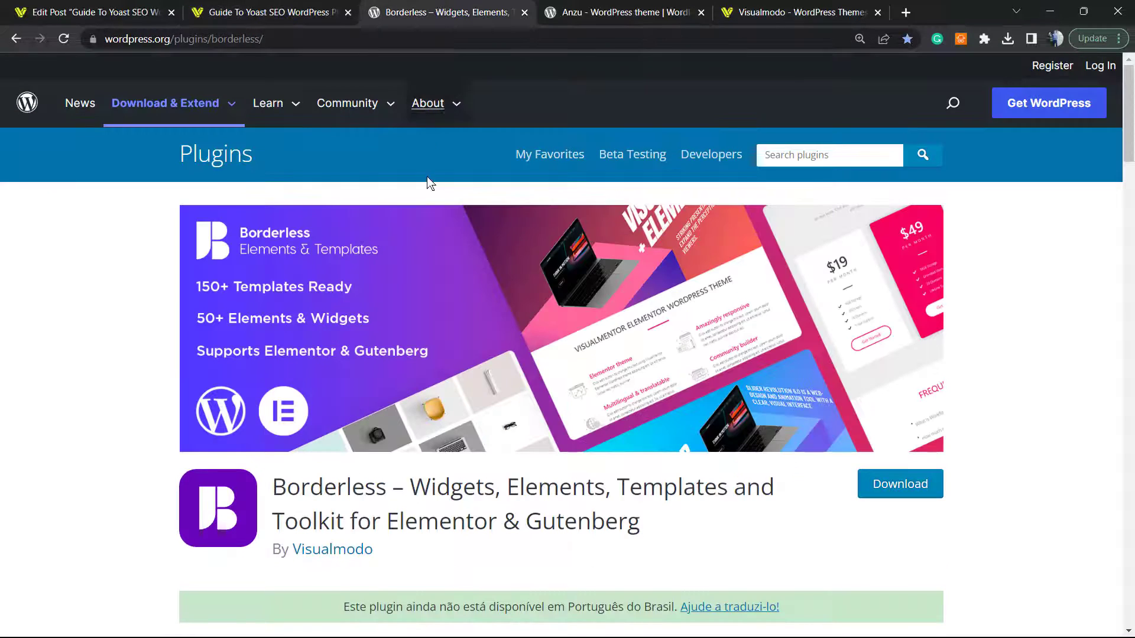
scroll(440, 246, down, 4)
double_click(331, 265)
scroll(427, 278, up, 1)
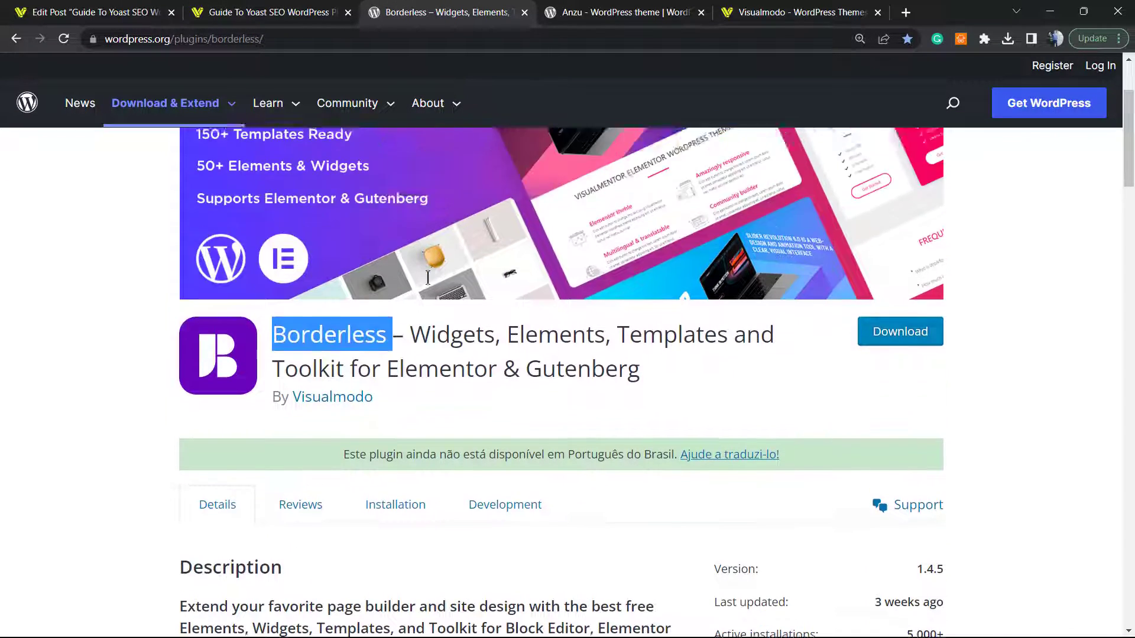
scroll(428, 278, up, 2)
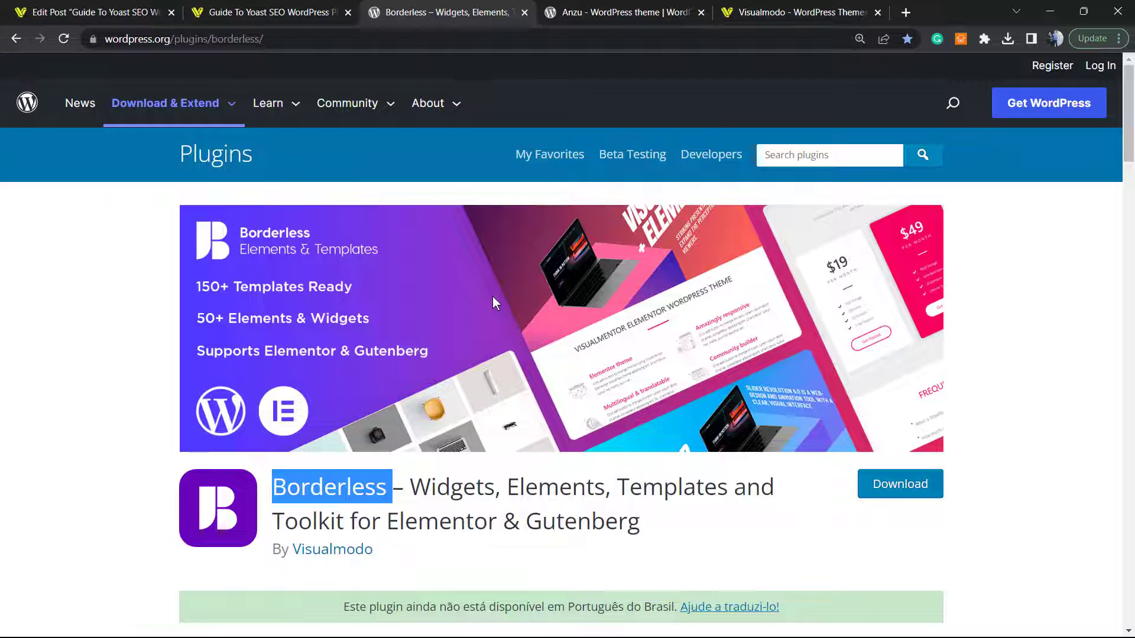
double_click(592, 511)
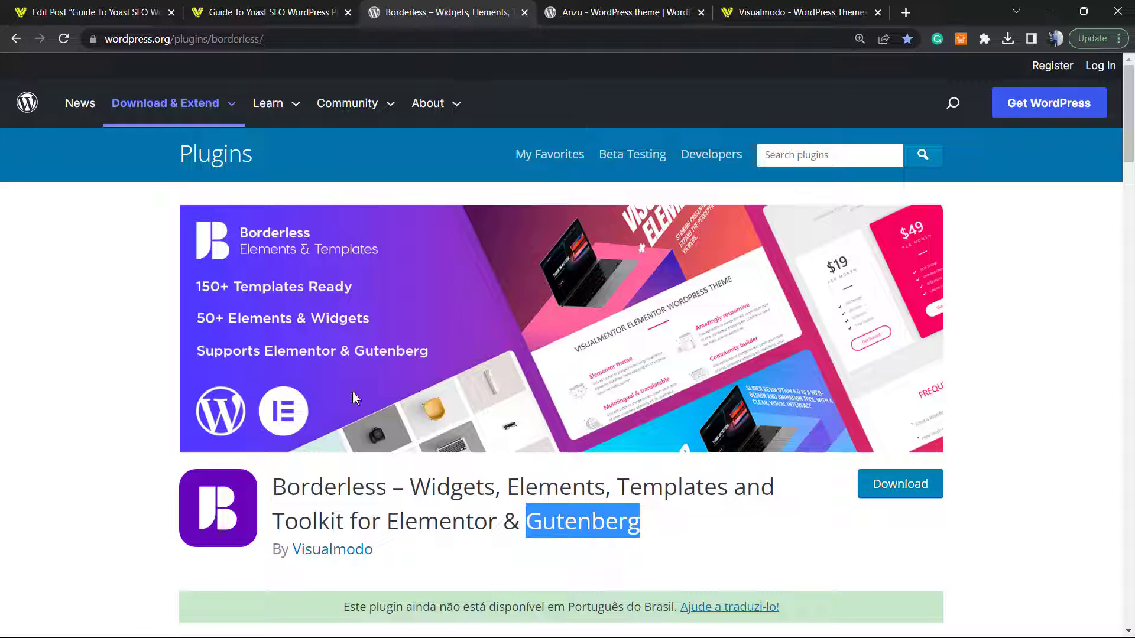
click(344, 492)
click(591, 8)
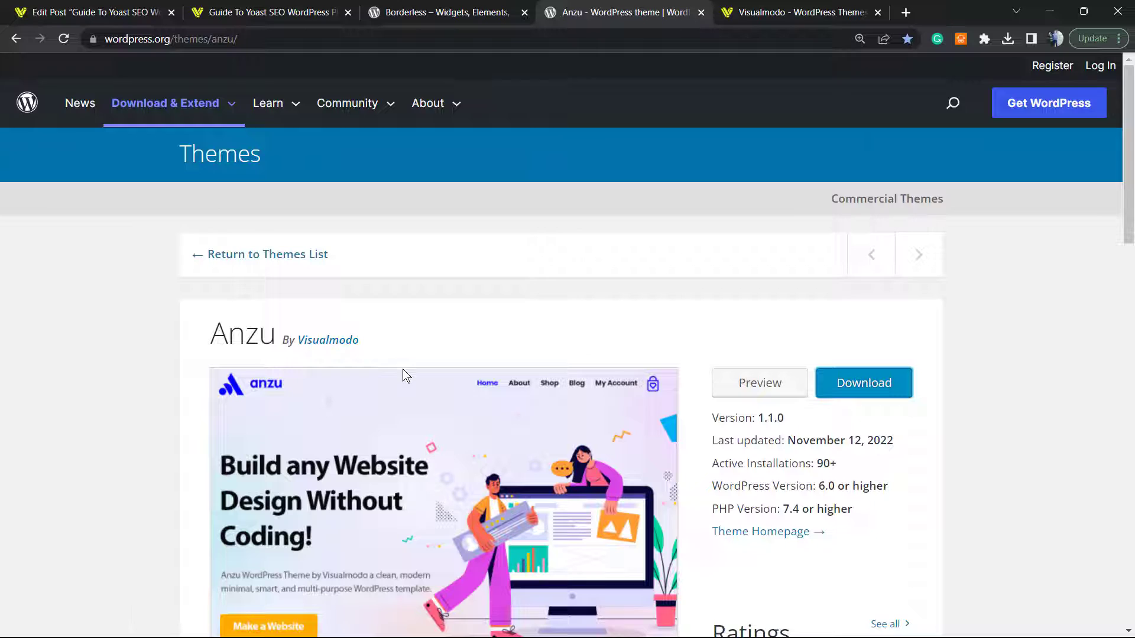
Highlight the Anzu theme name, then switch to the Visualmodo homepage tab.
double_click(245, 343)
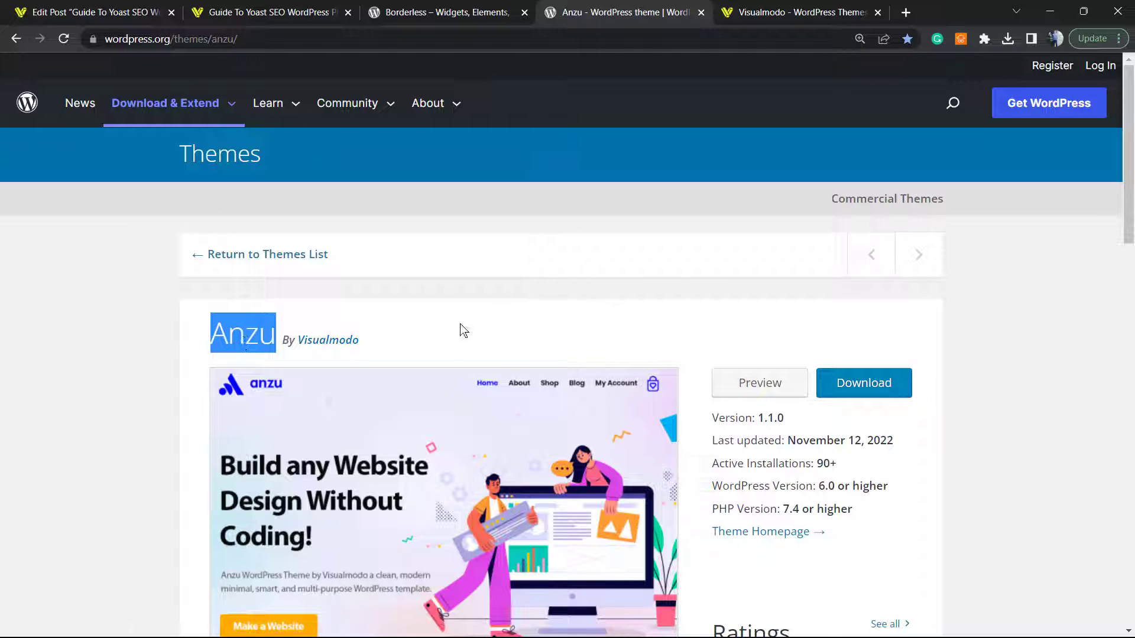
click(780, 12)
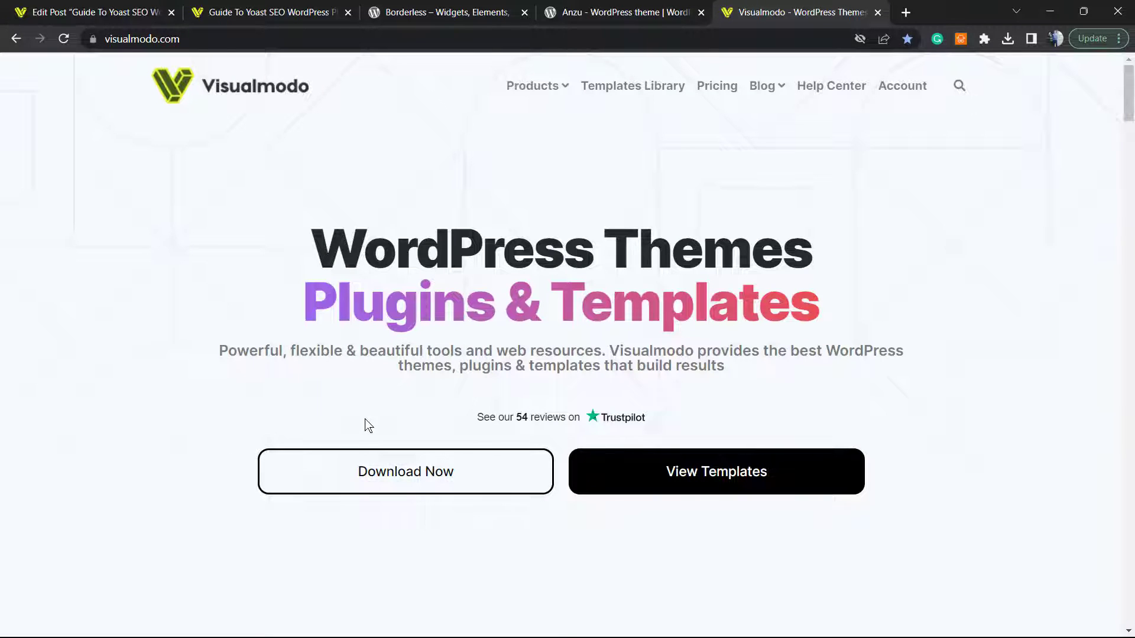
Go to Visualmodo's Templates Library and browse templates like Eco Food 2, Lawyer, Ballet, Crossfit.
click(619, 95)
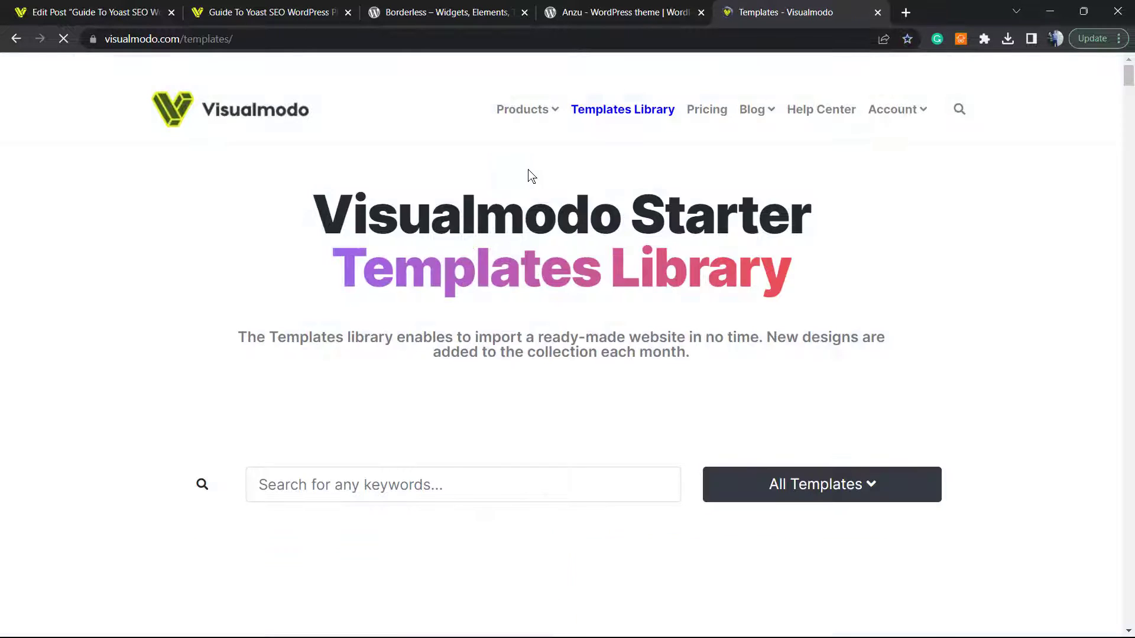
scroll(489, 223, down, 15)
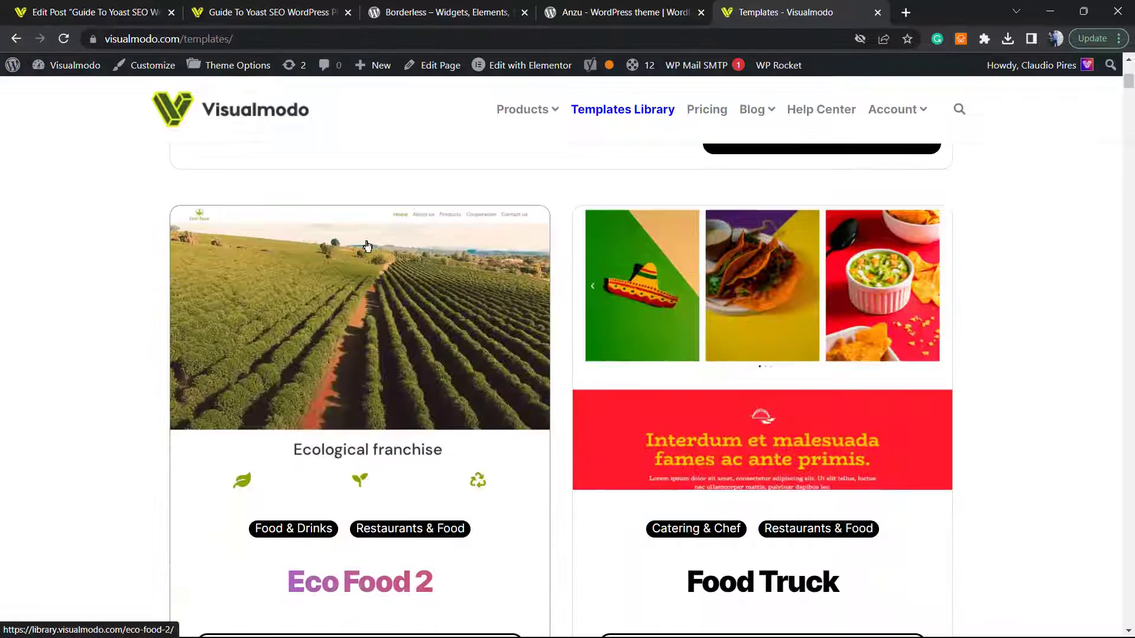
scroll(367, 256, down, 10)
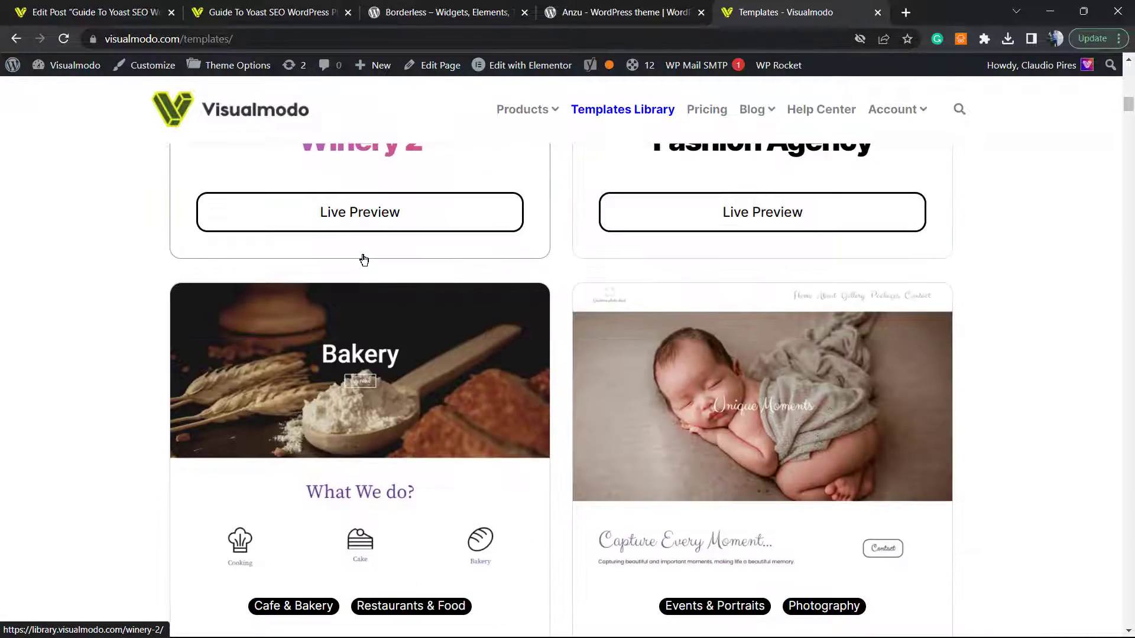
scroll(366, 260, down, 20)
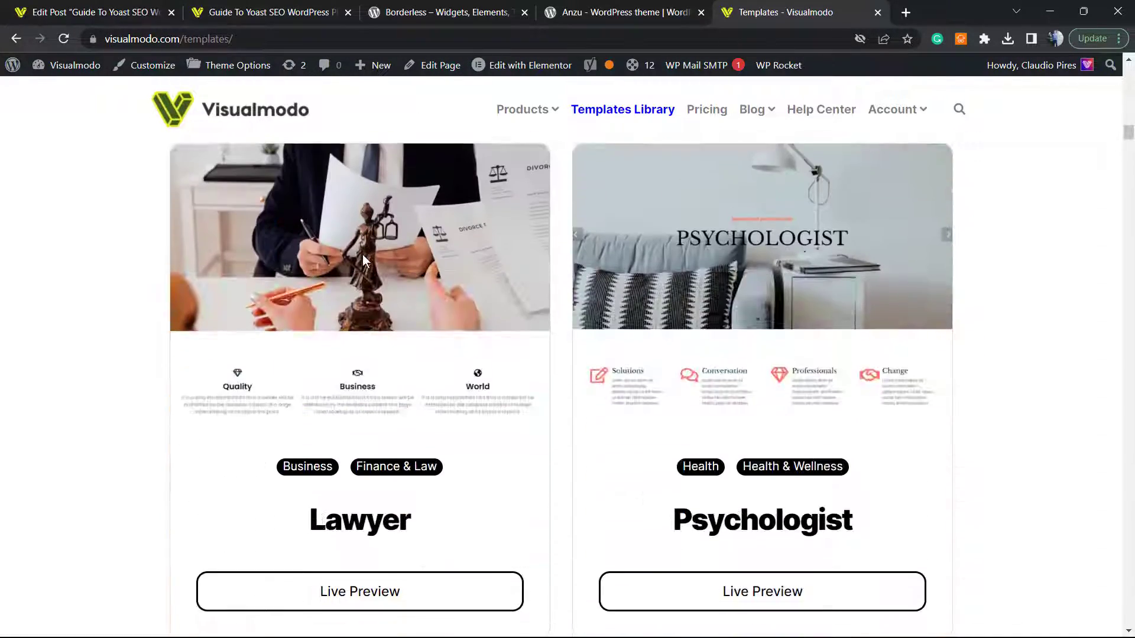
scroll(363, 260, down, 20)
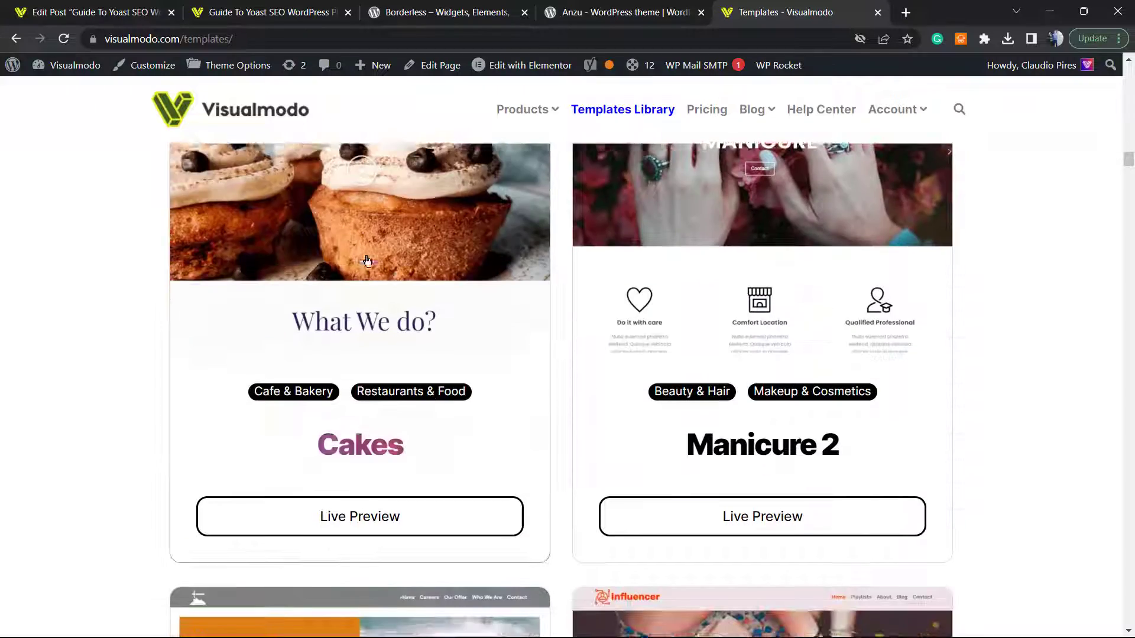
scroll(428, 244, down, 18)
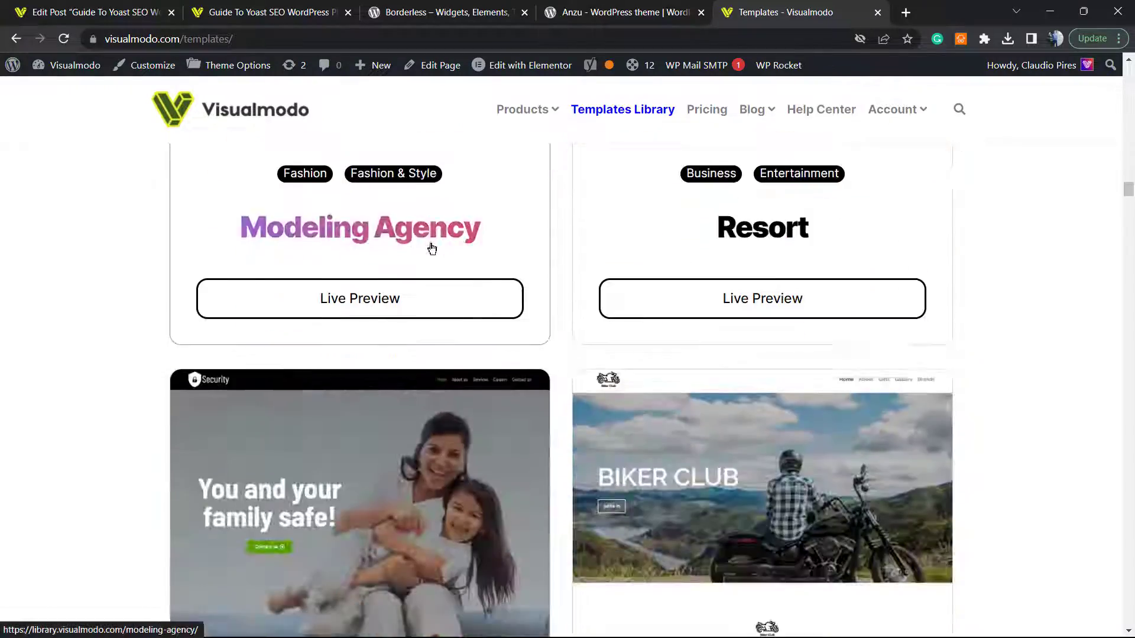
scroll(485, 261, down, 15)
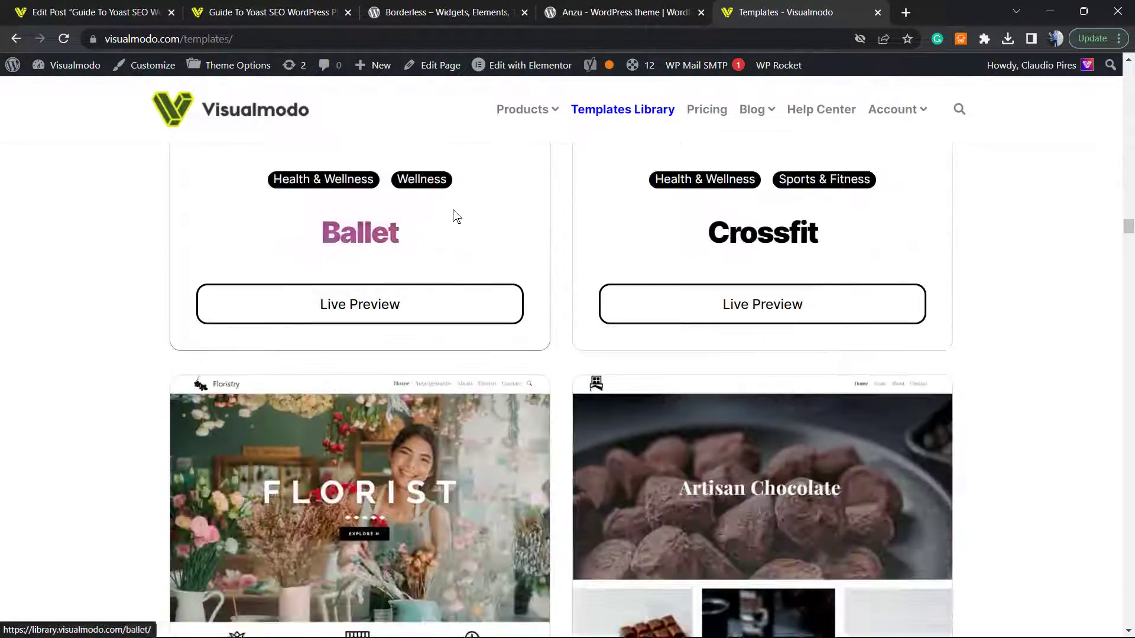